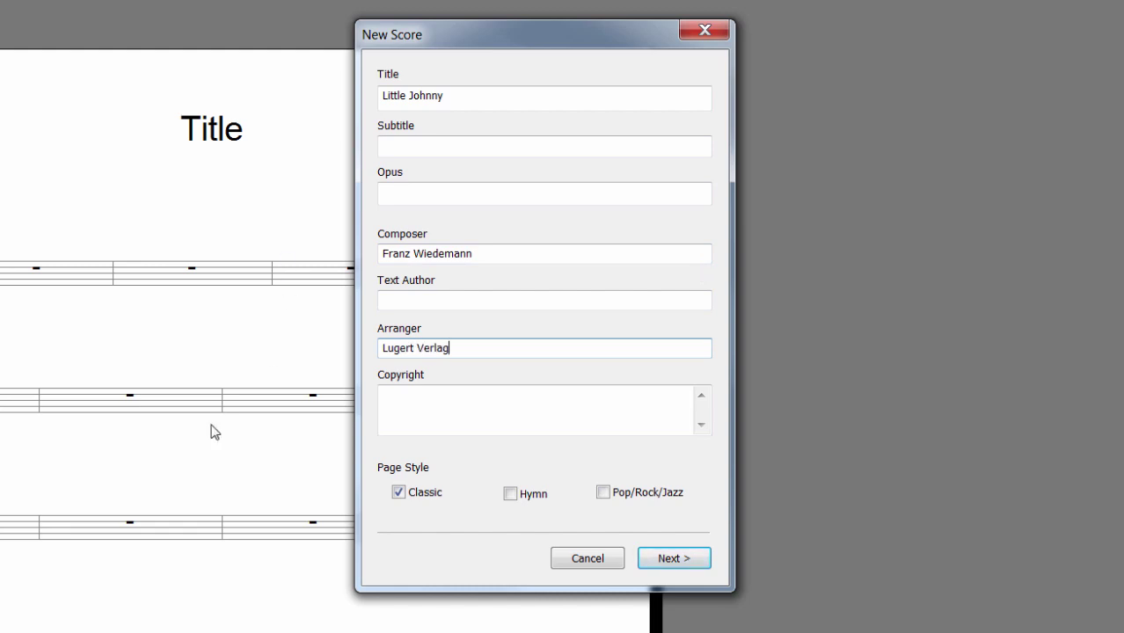
# Accept the score's title details and add Flute as its only instrument
pyautogui.click(663, 563)
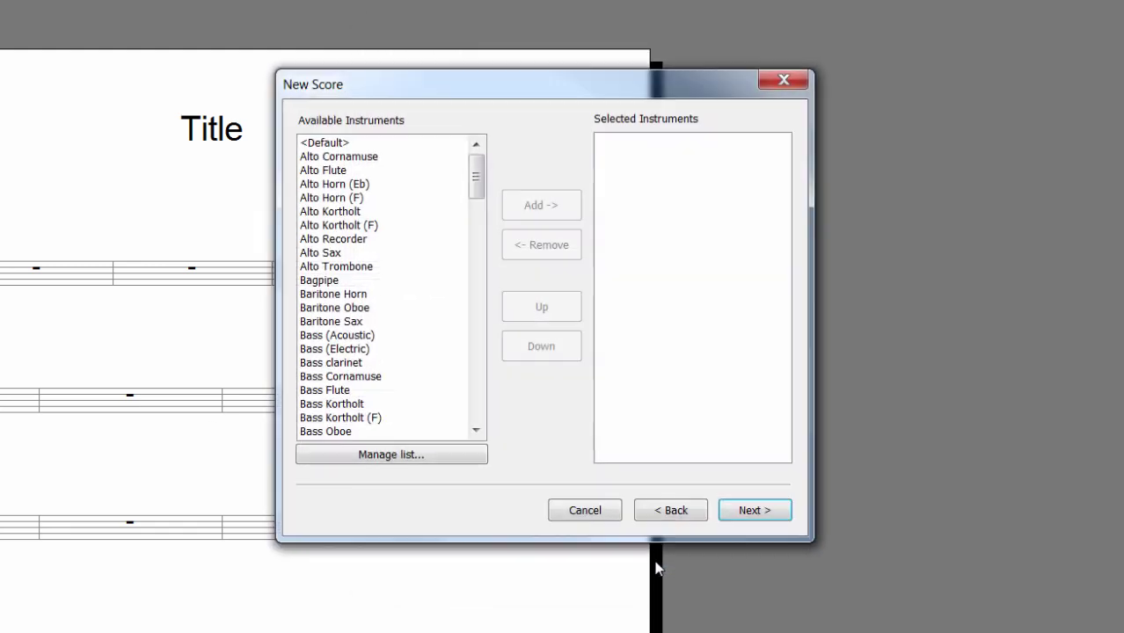
pyautogui.moveTo(480, 176); pyautogui.dragTo(481, 282)
pyautogui.click(330, 212)
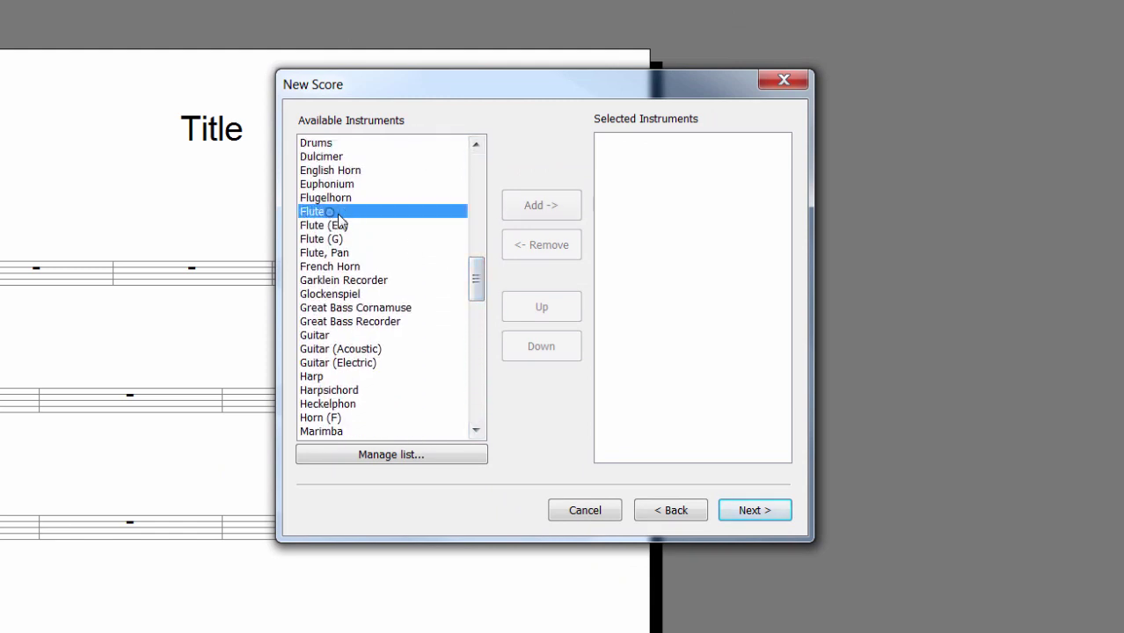
pyautogui.click(547, 209)
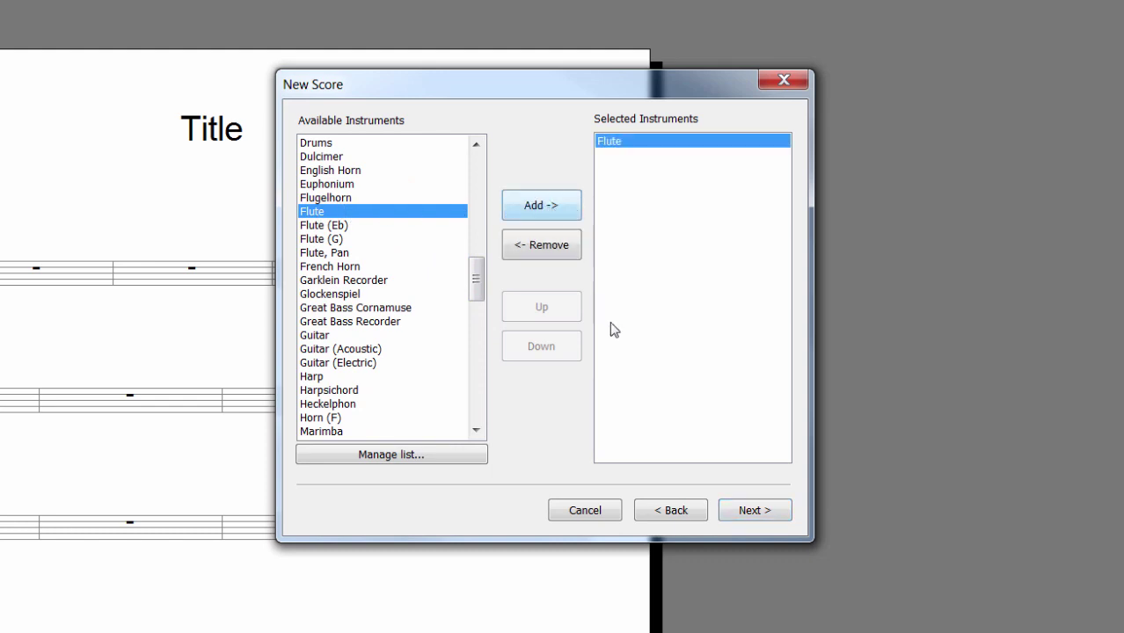
pyautogui.click(757, 514)
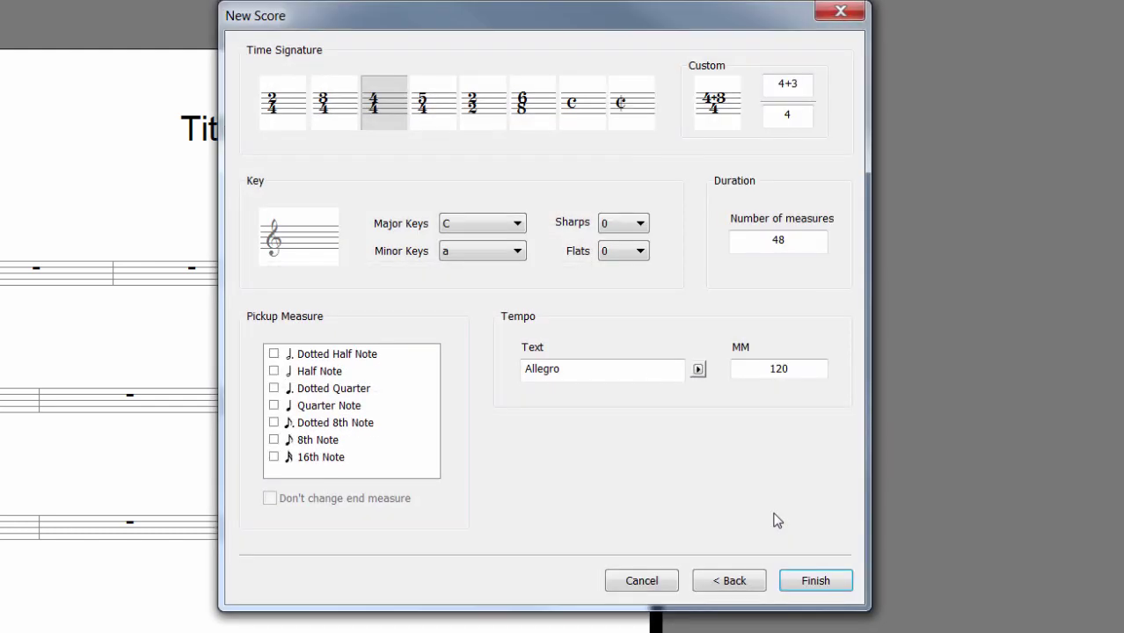
# Set the new score to common time (C), the key of C major and a length of 12 measures
pyautogui.click(586, 122)
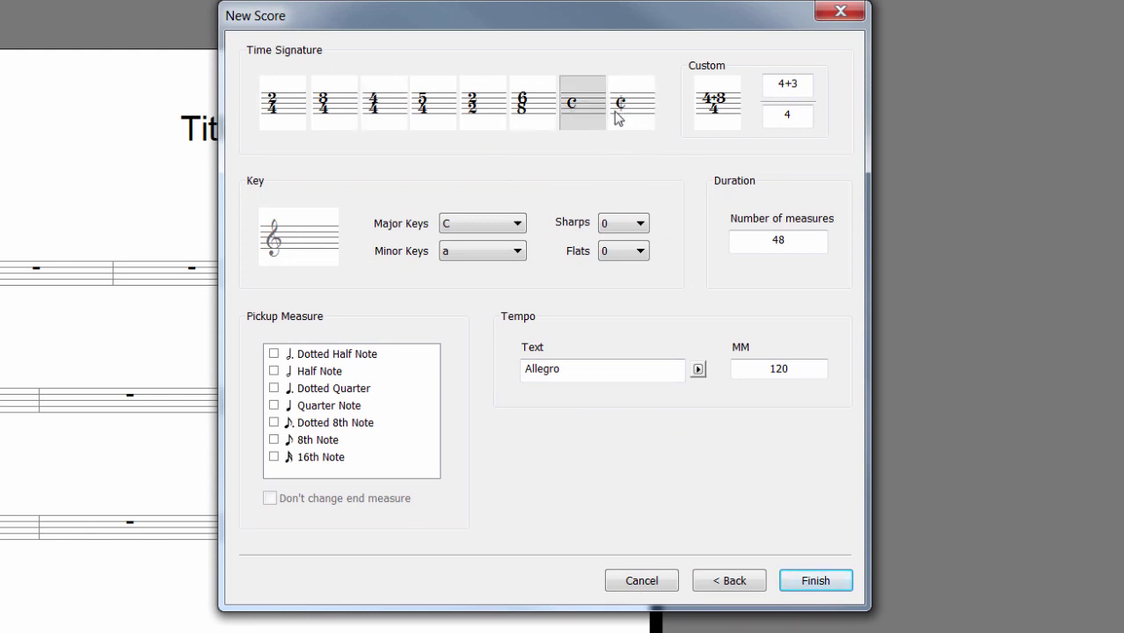
pyautogui.click(515, 225)
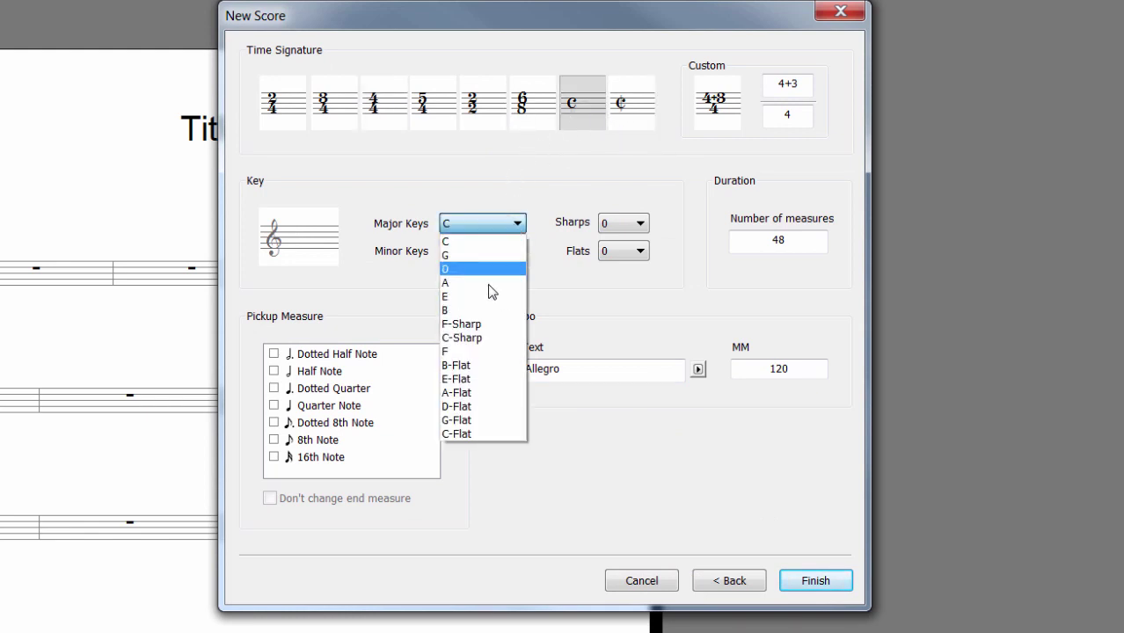
pyautogui.click(509, 241)
pyautogui.click(782, 241)
pyautogui.moveTo(800, 242); pyautogui.dragTo(745, 241)
pyautogui.write('12')
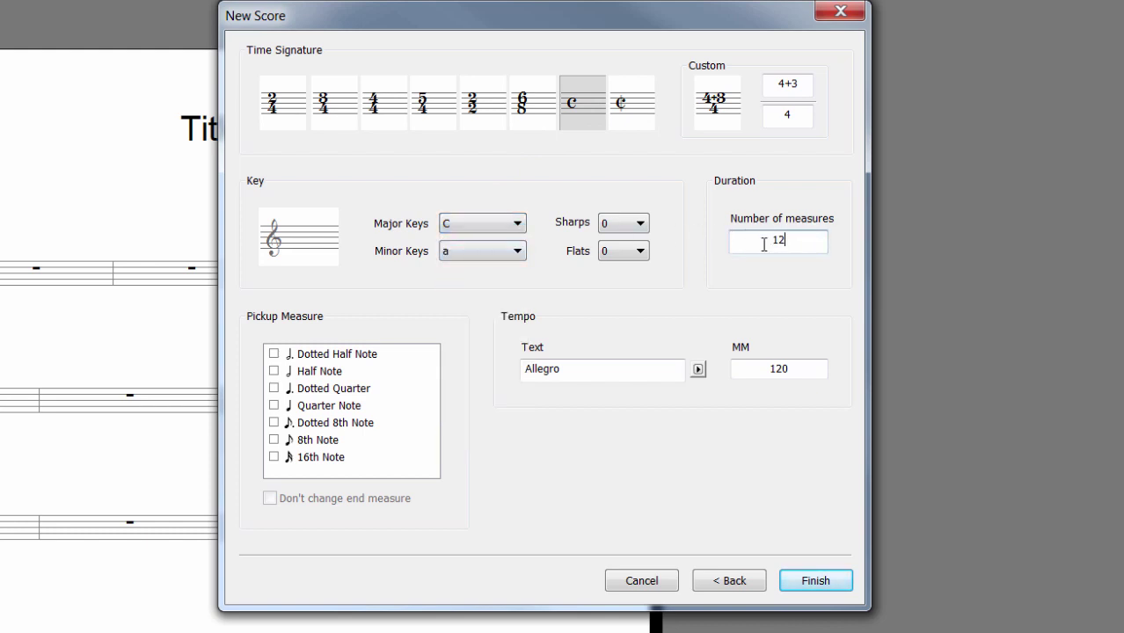
# Choose the Moderato tempo marking and finish creating the score
pyautogui.click(699, 371)
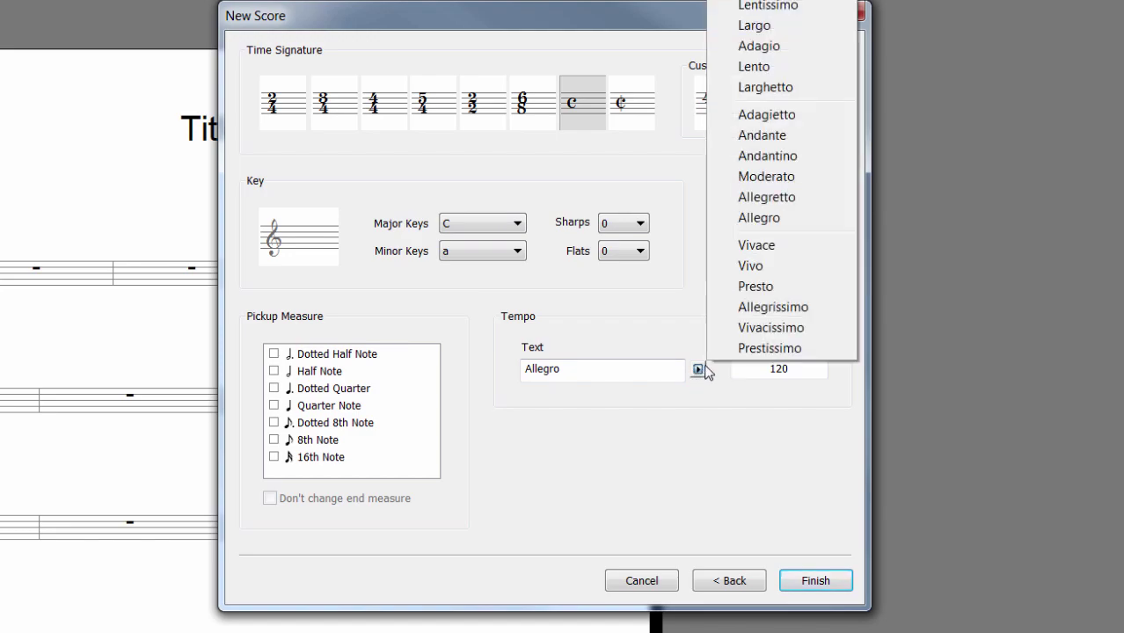
pyautogui.click(763, 182)
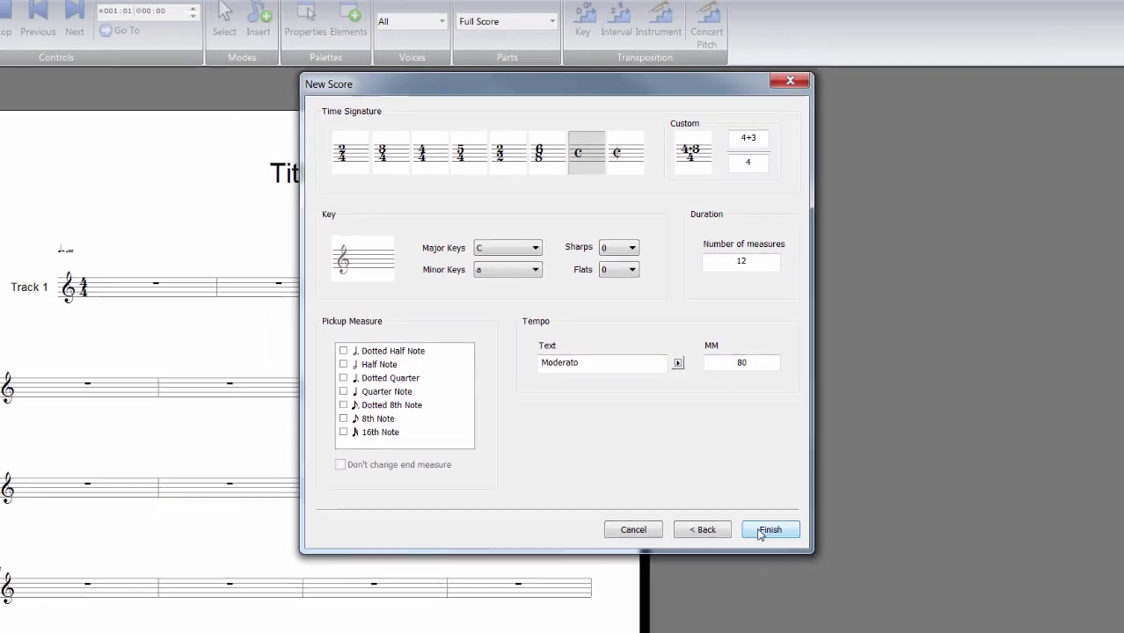
pyautogui.click(763, 531)
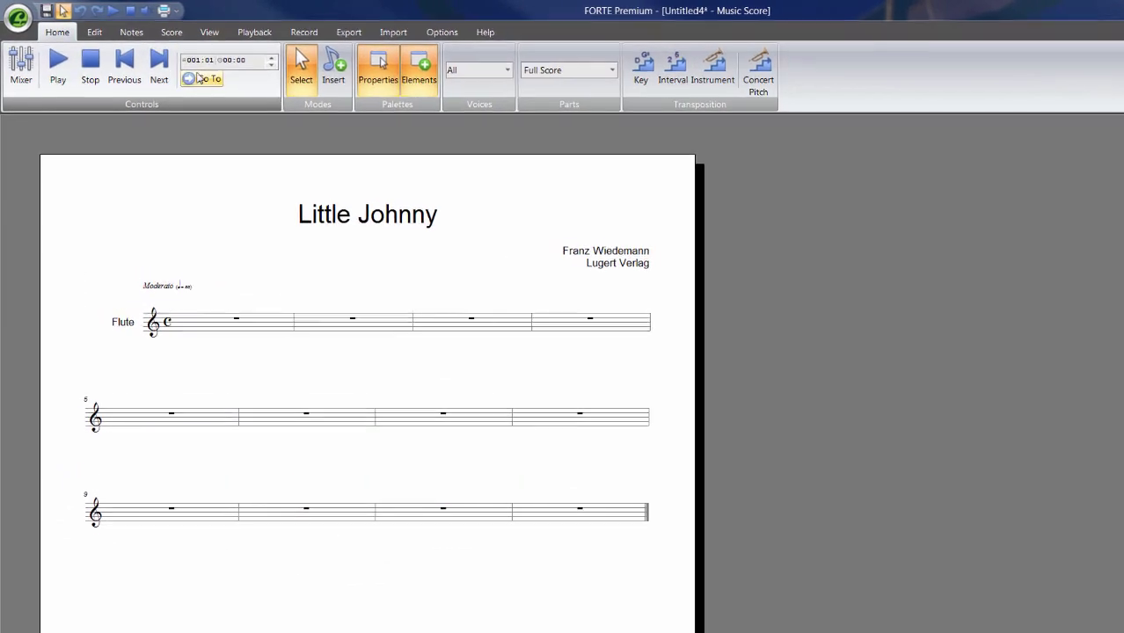
# Examine the commands offered for editing, notes, score, view, playback, recording, export, import, options and help, and return to the Home commands
pyautogui.click(94, 32)
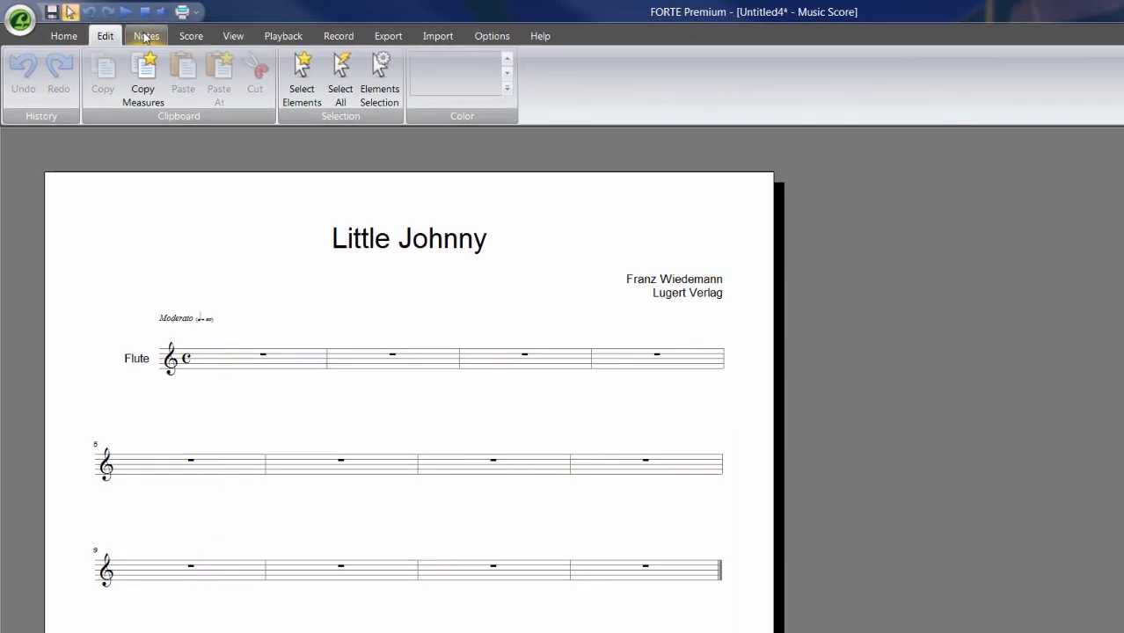
pyautogui.click(146, 36)
pyautogui.click(191, 36)
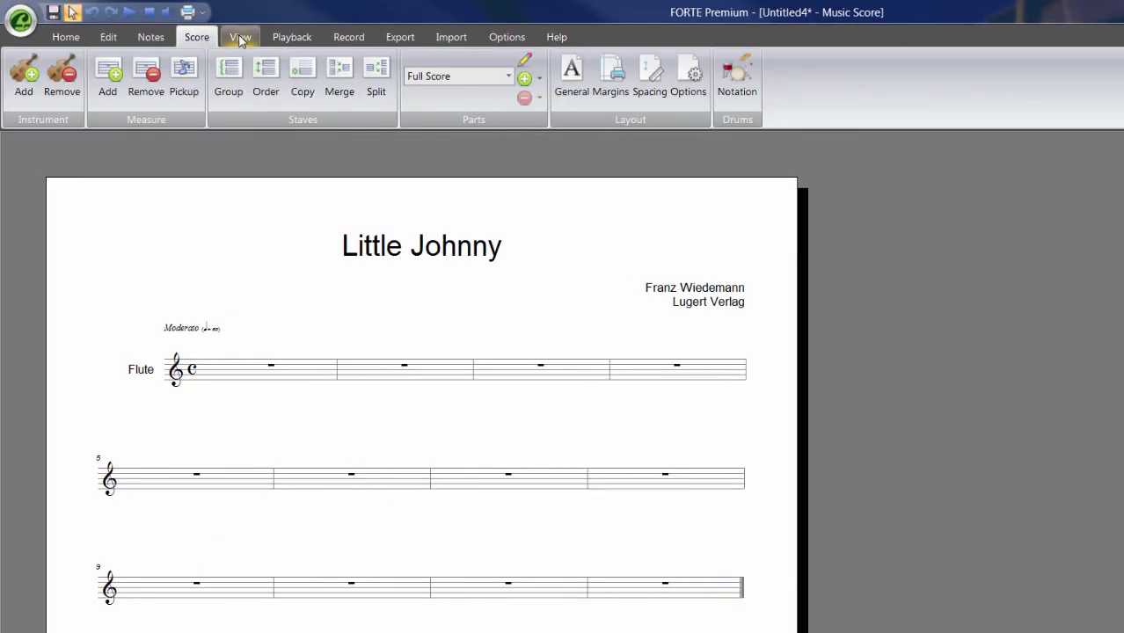
pyautogui.click(243, 38)
pyautogui.click(292, 43)
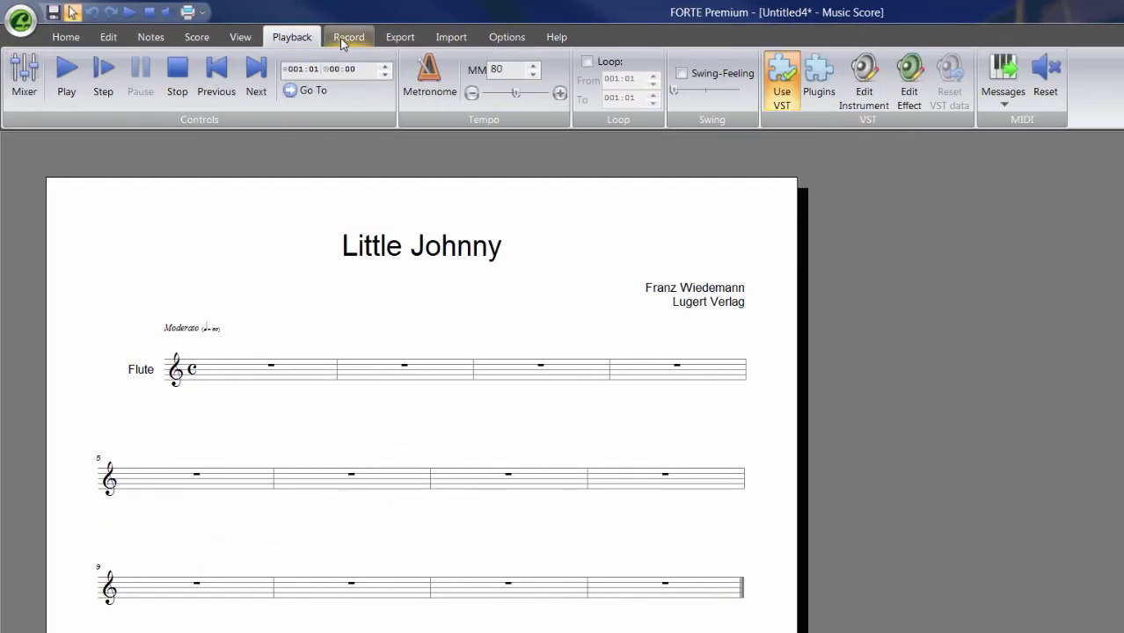
pyautogui.click(353, 39)
pyautogui.click(398, 39)
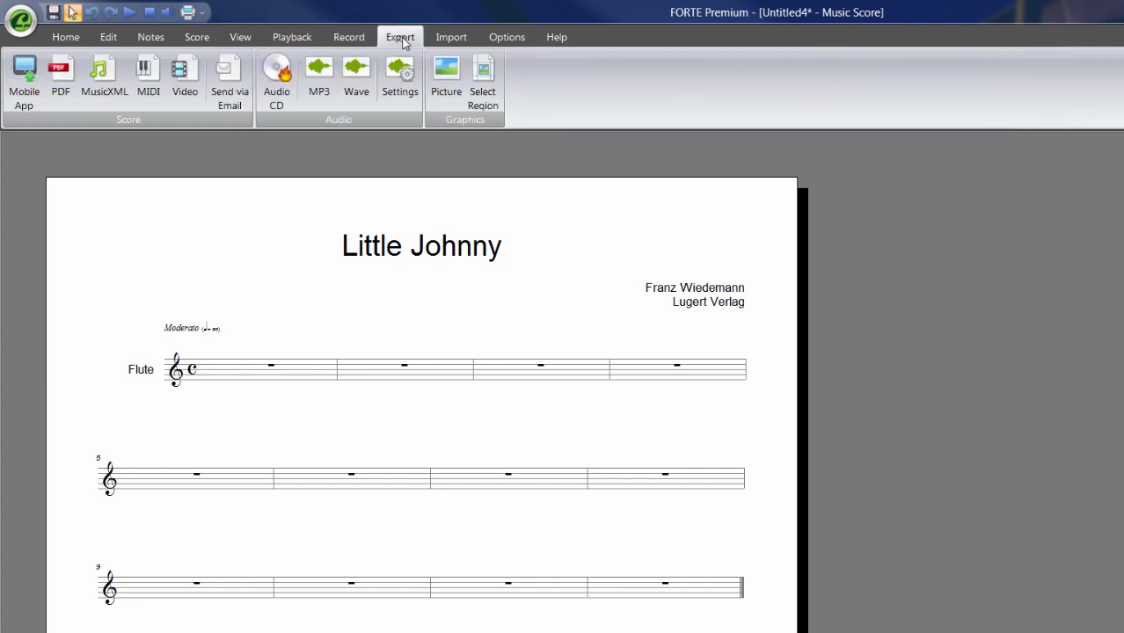
pyautogui.click(449, 42)
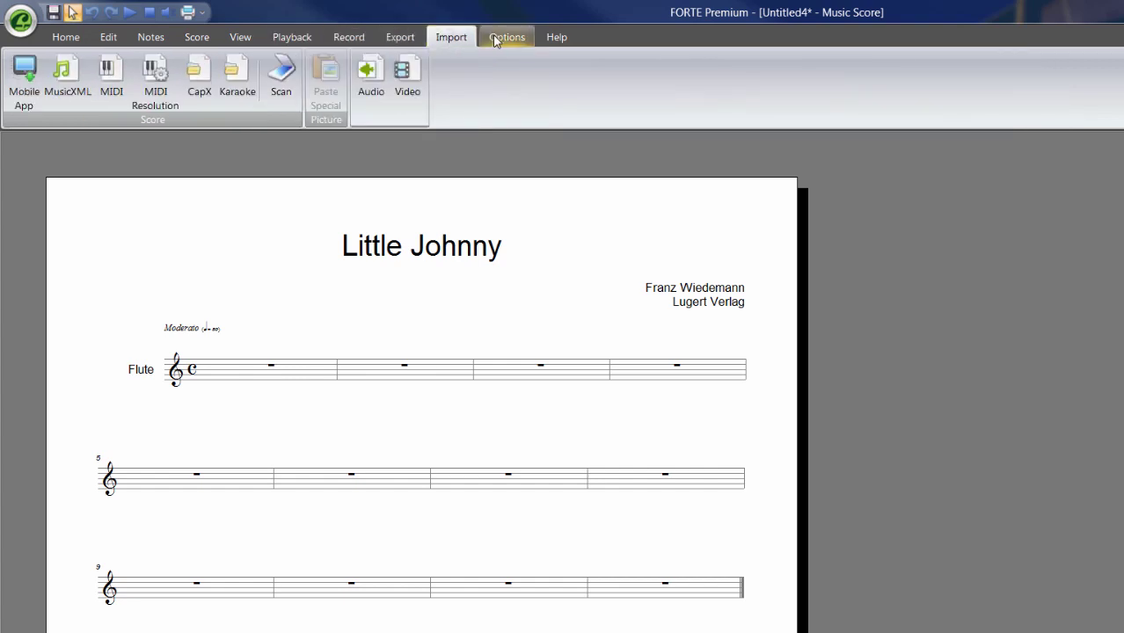
pyautogui.click(507, 41)
pyautogui.click(554, 38)
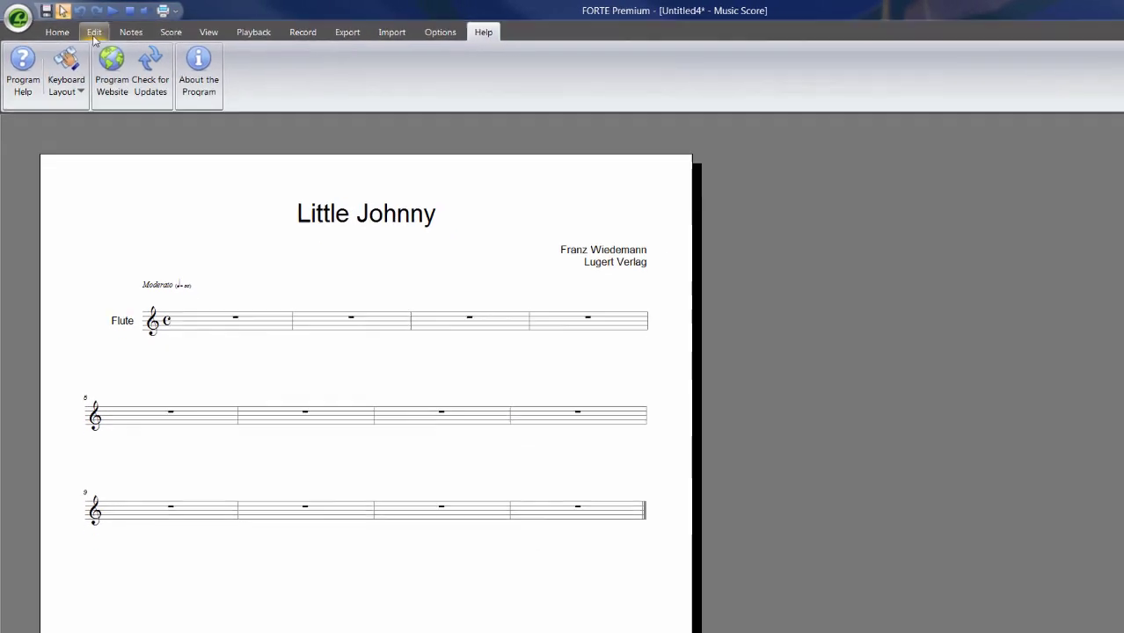
pyautogui.click(60, 34)
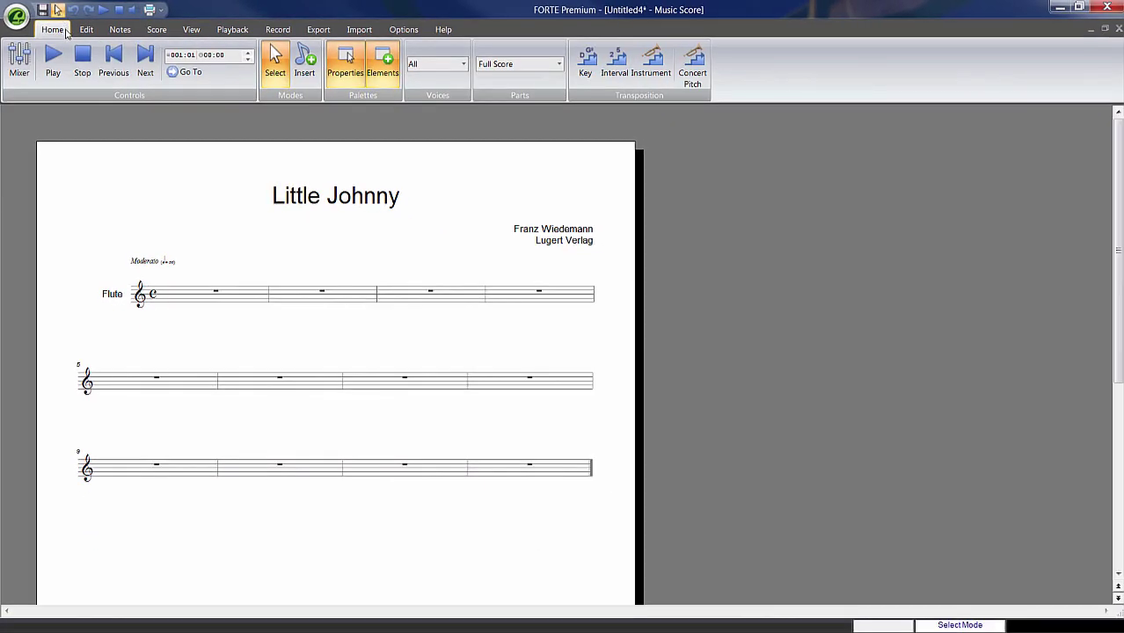
# Save the score as Little Johnny.fnf in the My Library folder
pyautogui.click(16, 16)
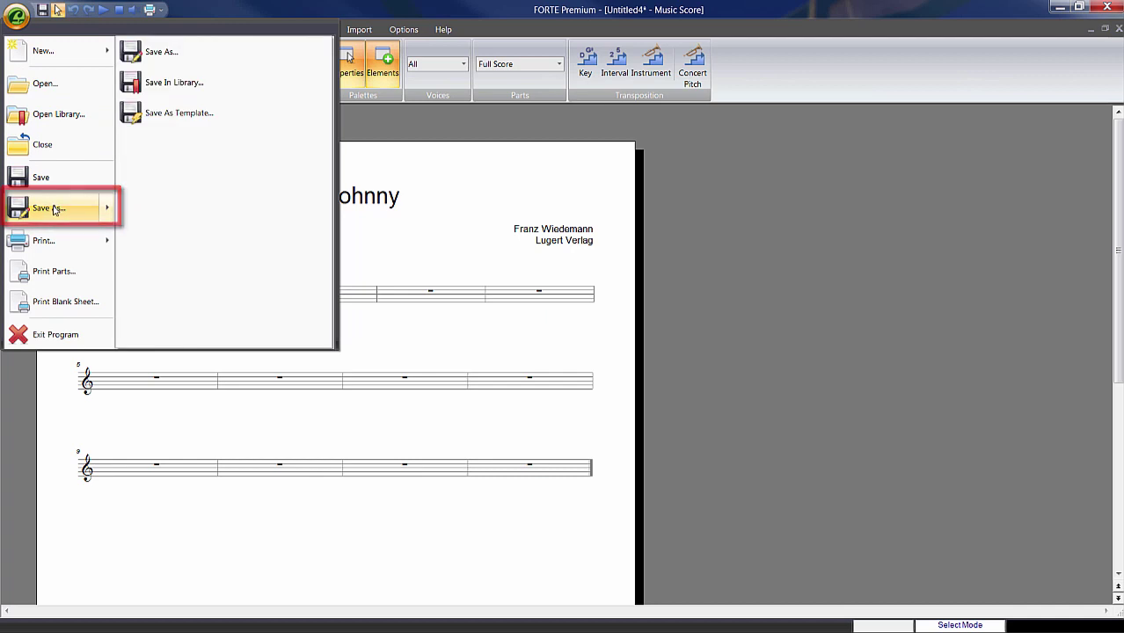
pyautogui.click(55, 208)
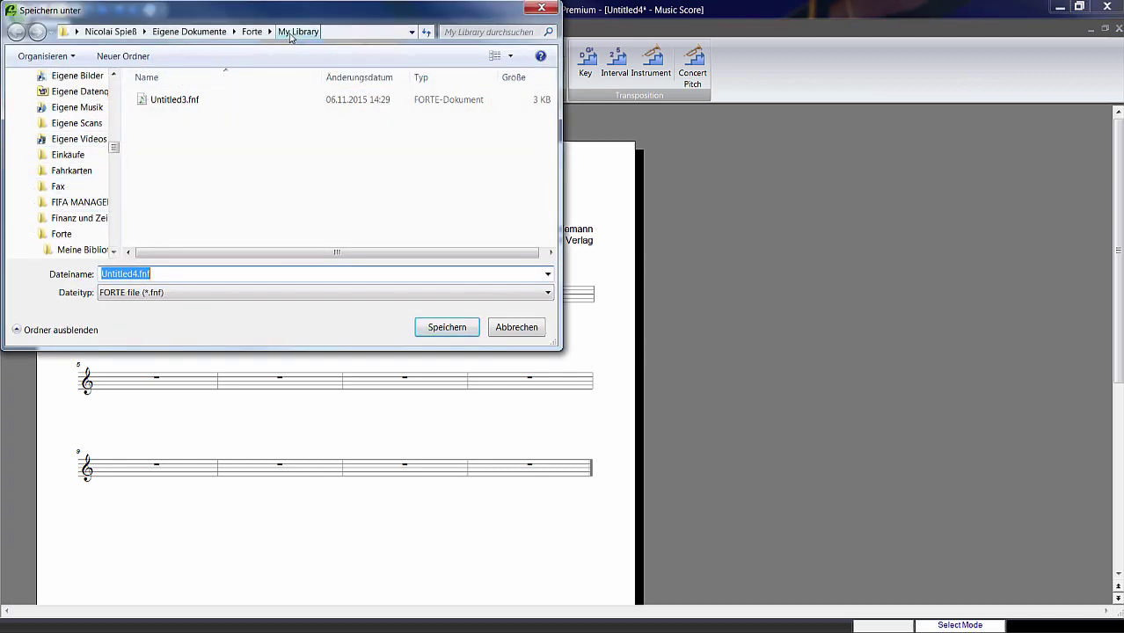
pyautogui.click(128, 274)
pyautogui.hotkey('shift', 'Home')
pyautogui.write('Litt')
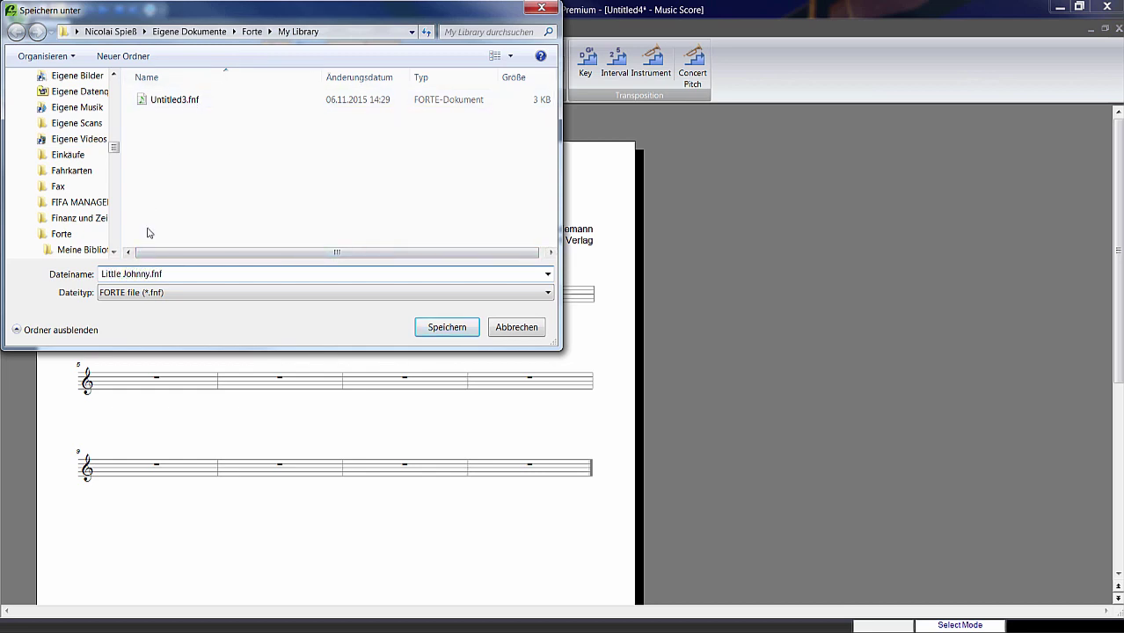
pyautogui.click(457, 335)
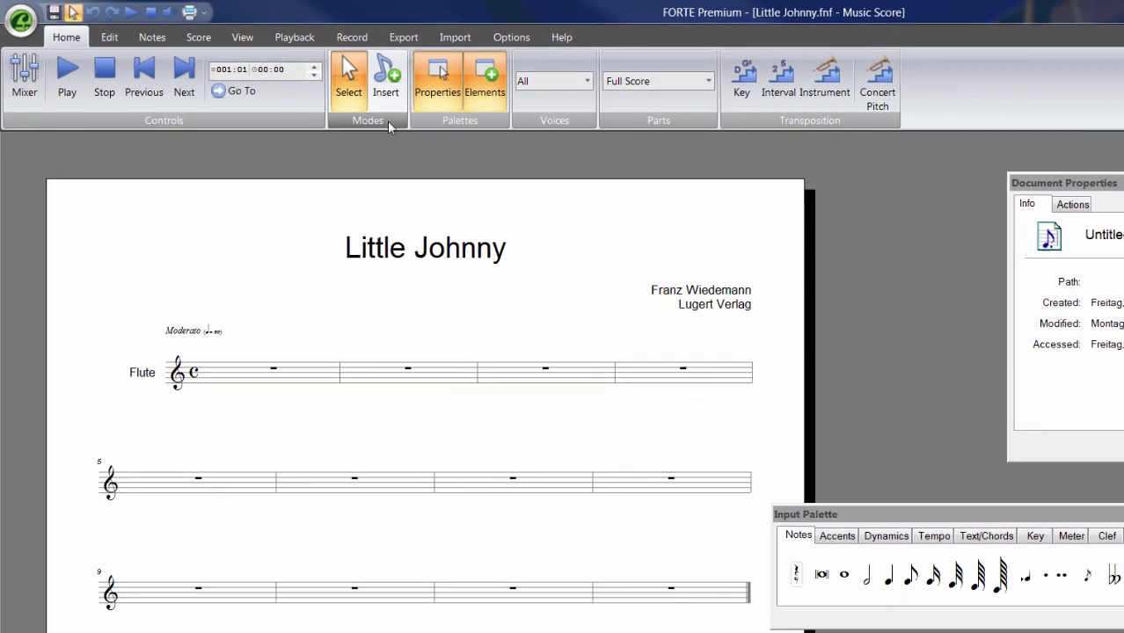
# Switch between Insert and Select modes and activate note insertion with the eighth-note value
pyautogui.click(343, 78)
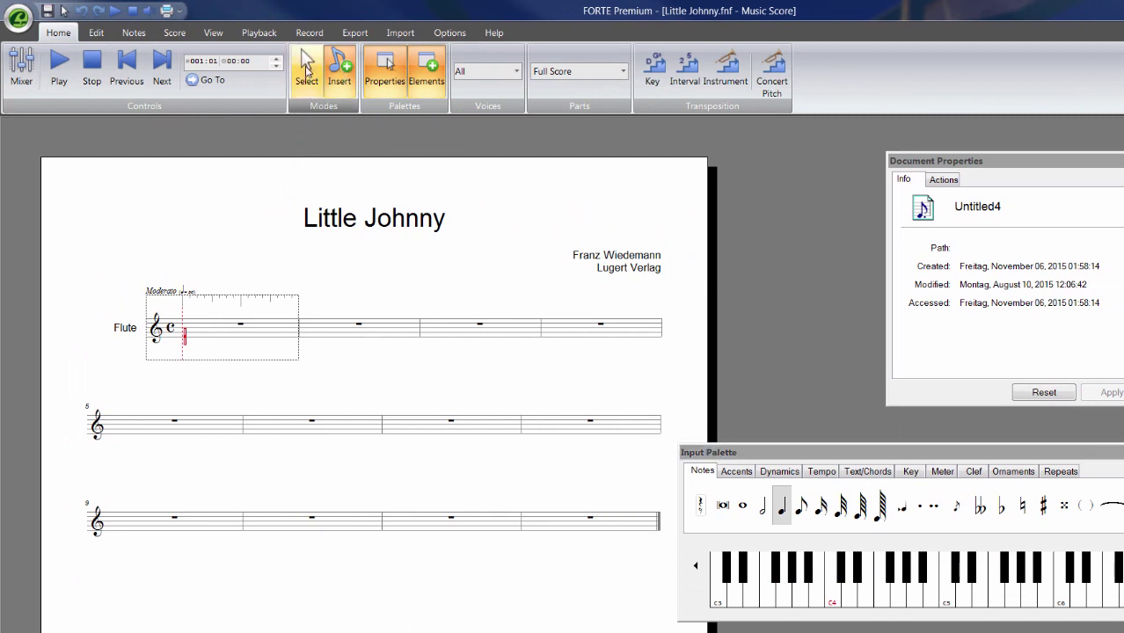
pyautogui.click(307, 63)
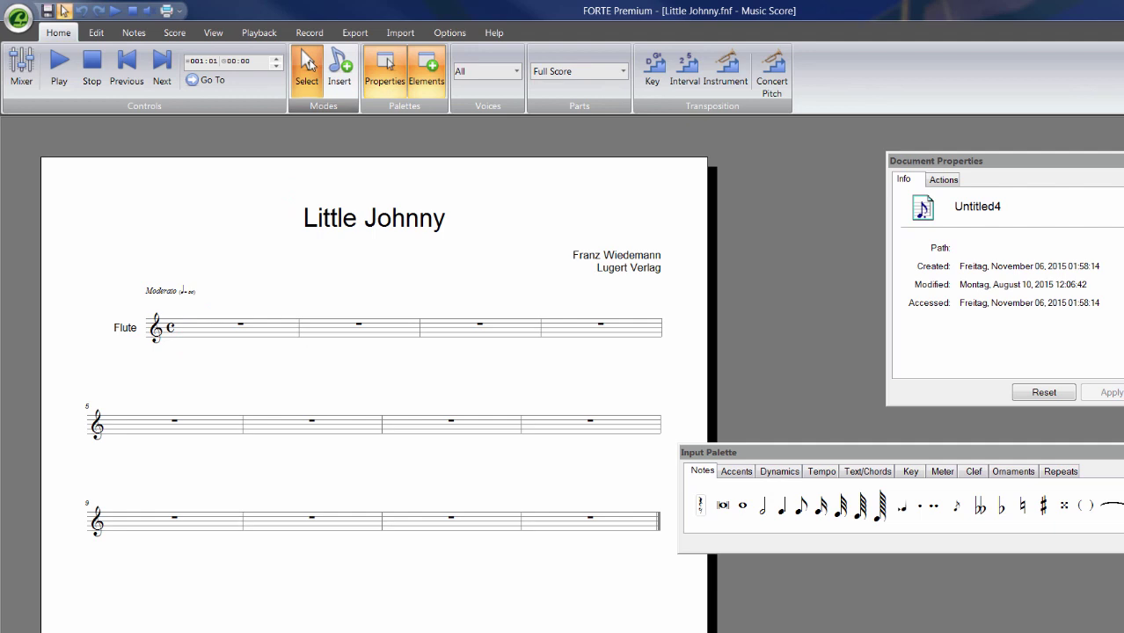
pyautogui.click(334, 77)
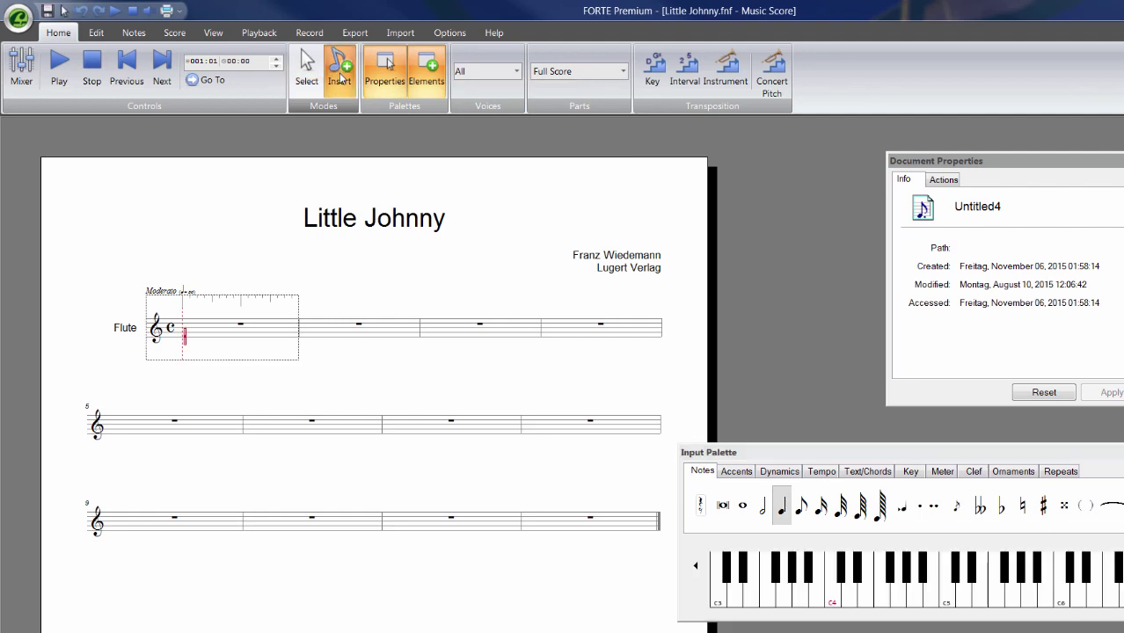
pyautogui.click(307, 71)
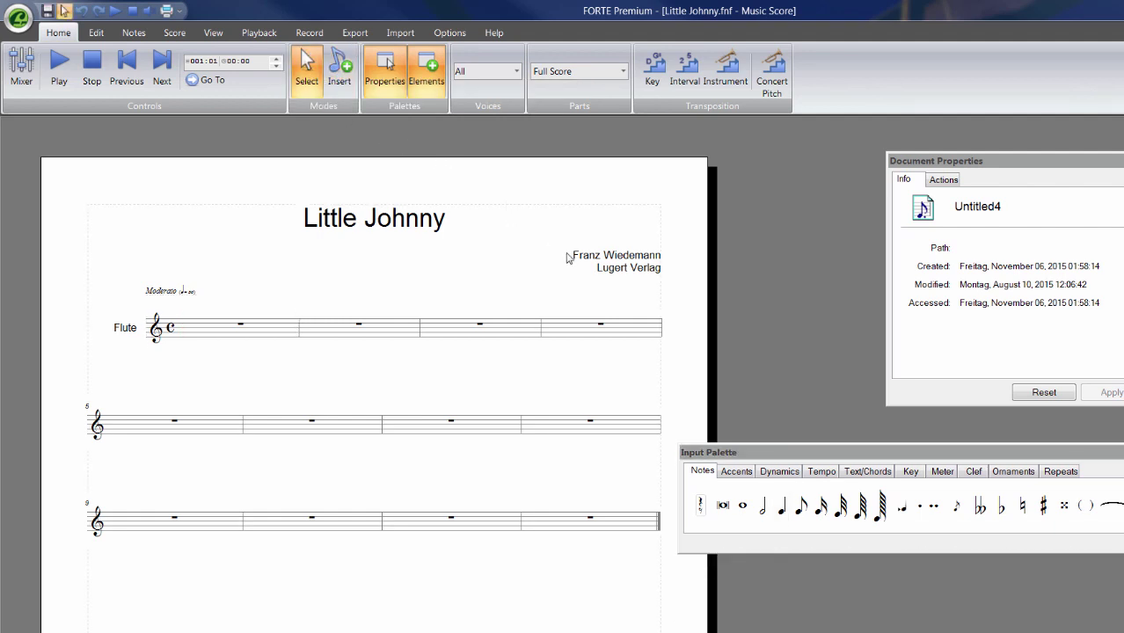
pyautogui.click(783, 516)
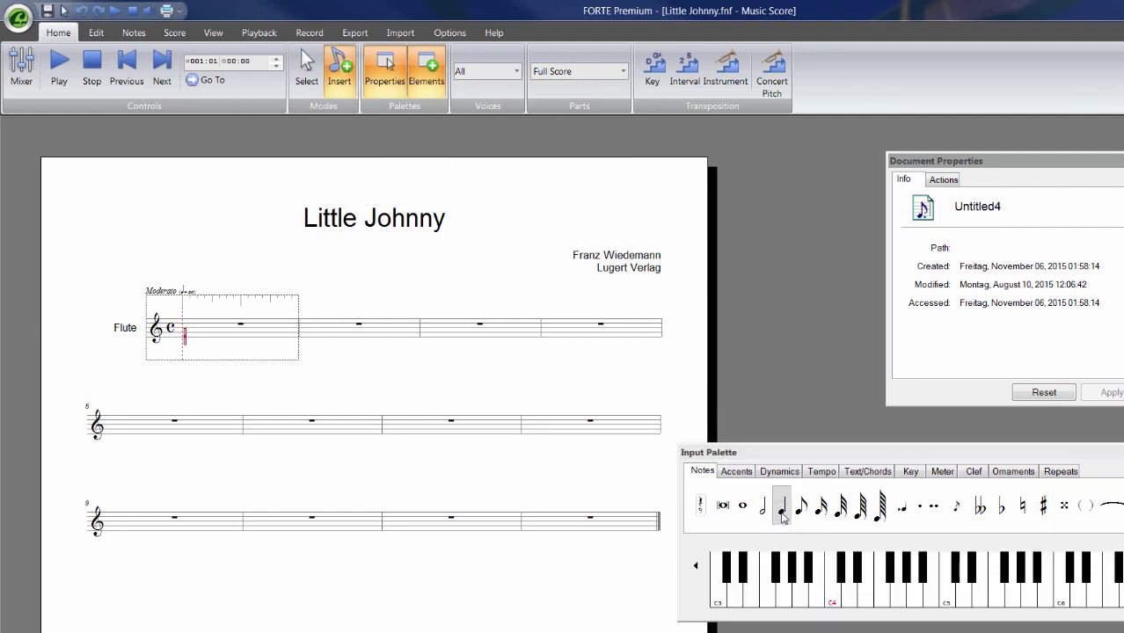
pyautogui.click(800, 512)
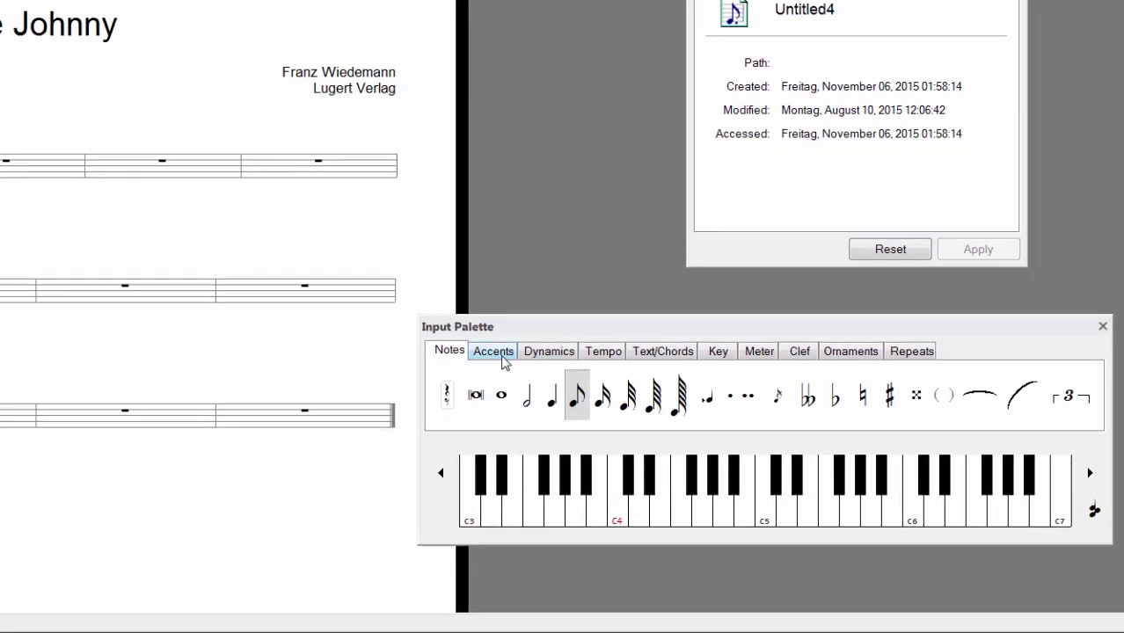
# Examine the Input Palette's symbols for accents, dynamics, tempo, text and chords, key, meter, clef, ornaments, repeats and notes
pyautogui.click(444, 325)
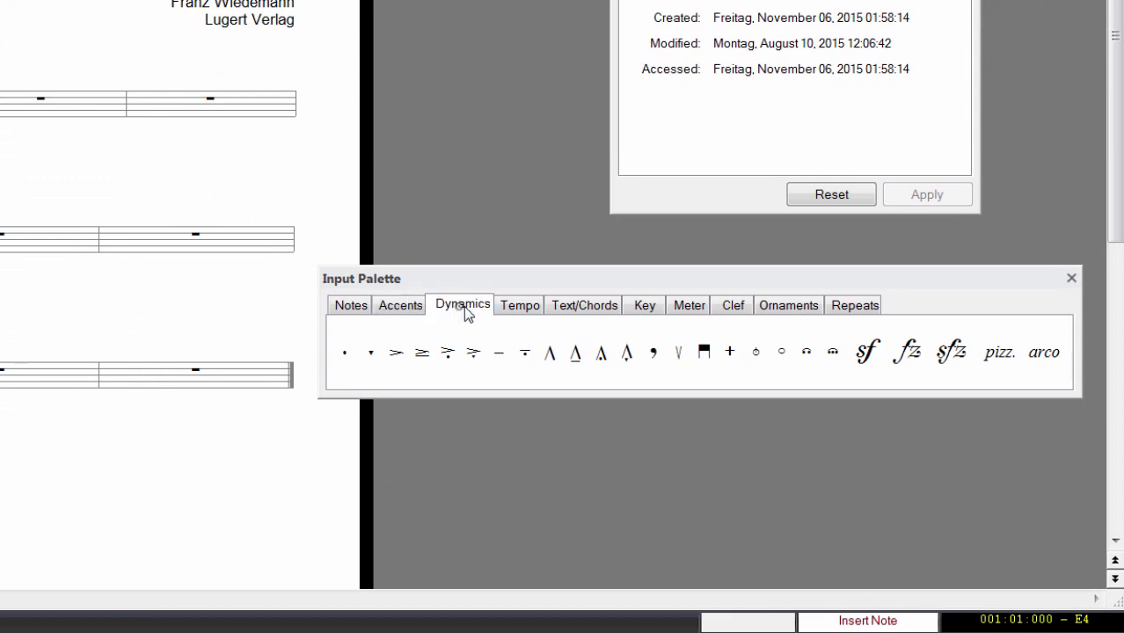
pyautogui.click(498, 324)
pyautogui.click(518, 315)
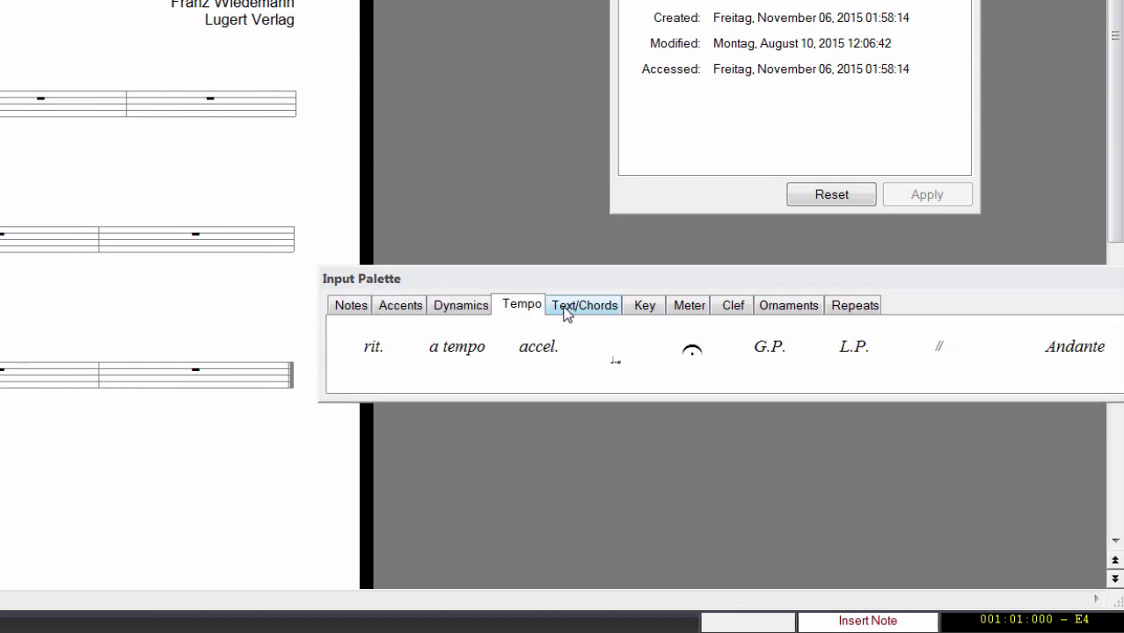
pyautogui.click(565, 312)
pyautogui.click(643, 305)
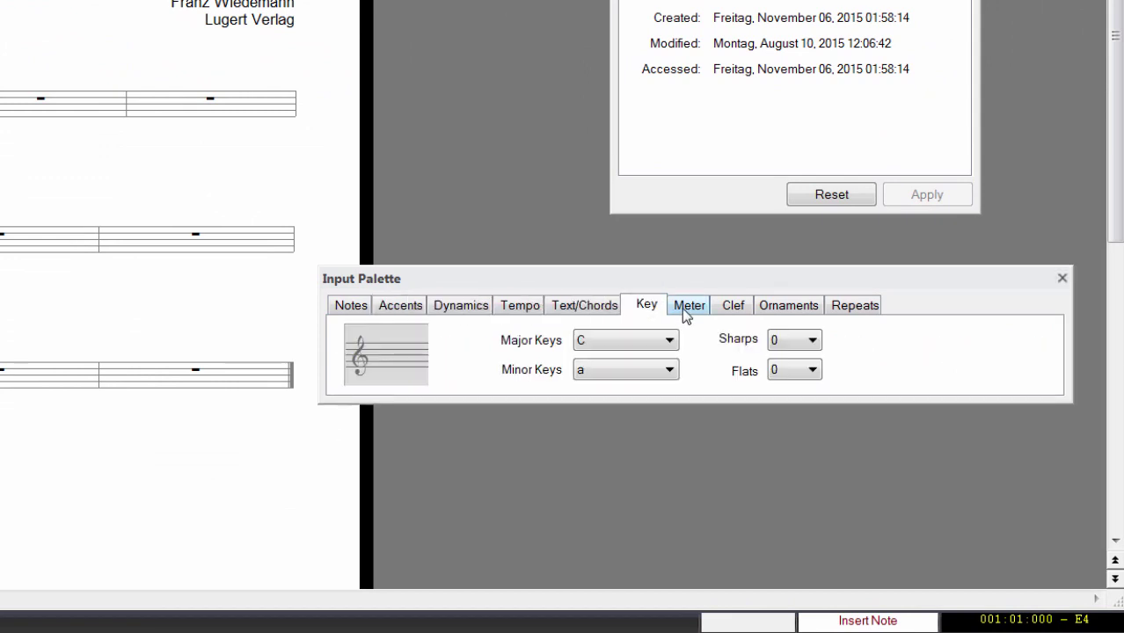
pyautogui.click(692, 312)
pyautogui.click(738, 313)
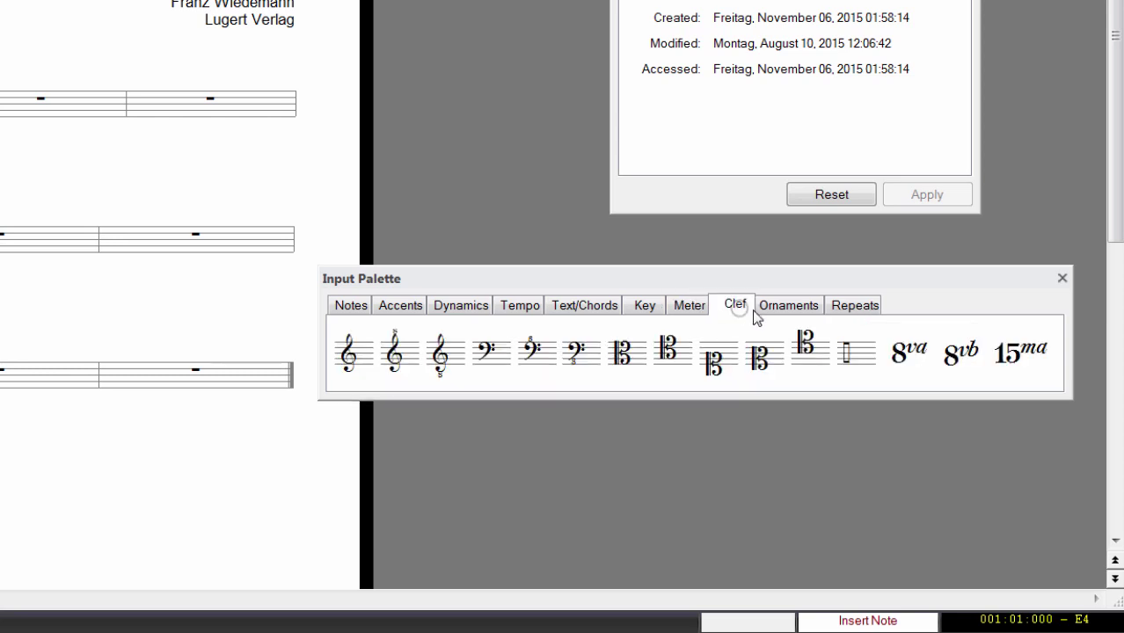
pyautogui.click(806, 314)
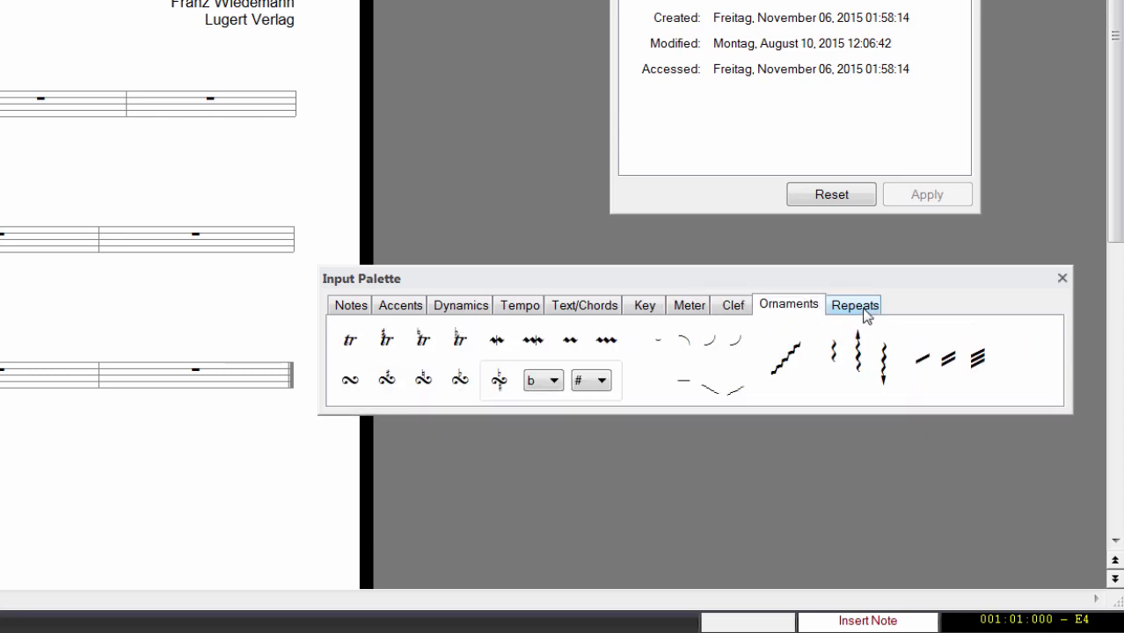
pyautogui.click(864, 315)
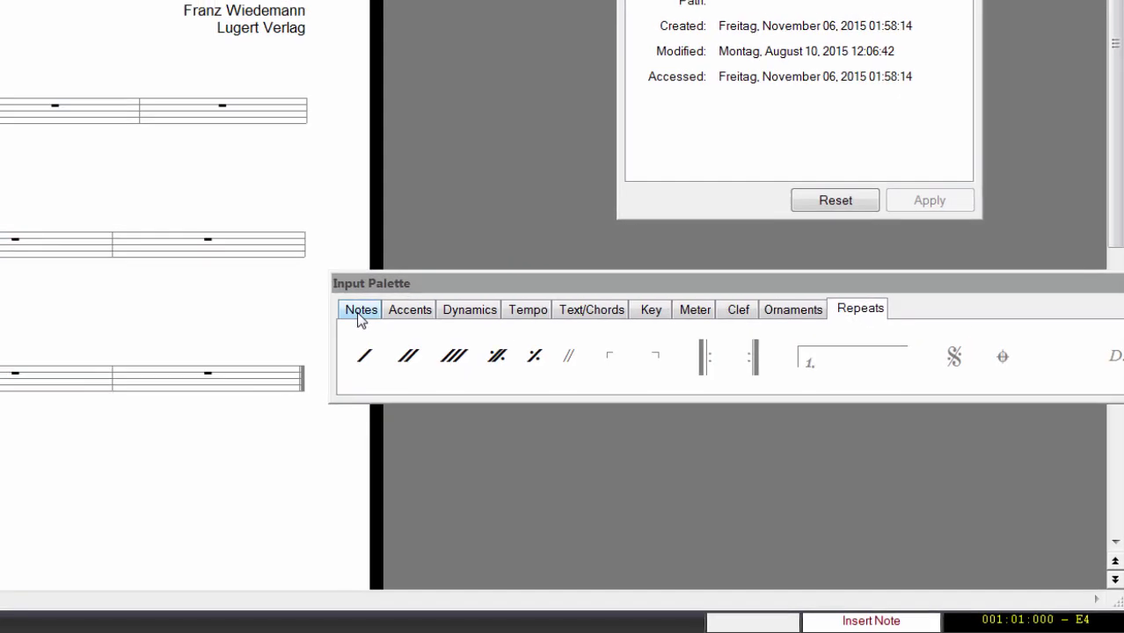
pyautogui.click(360, 312)
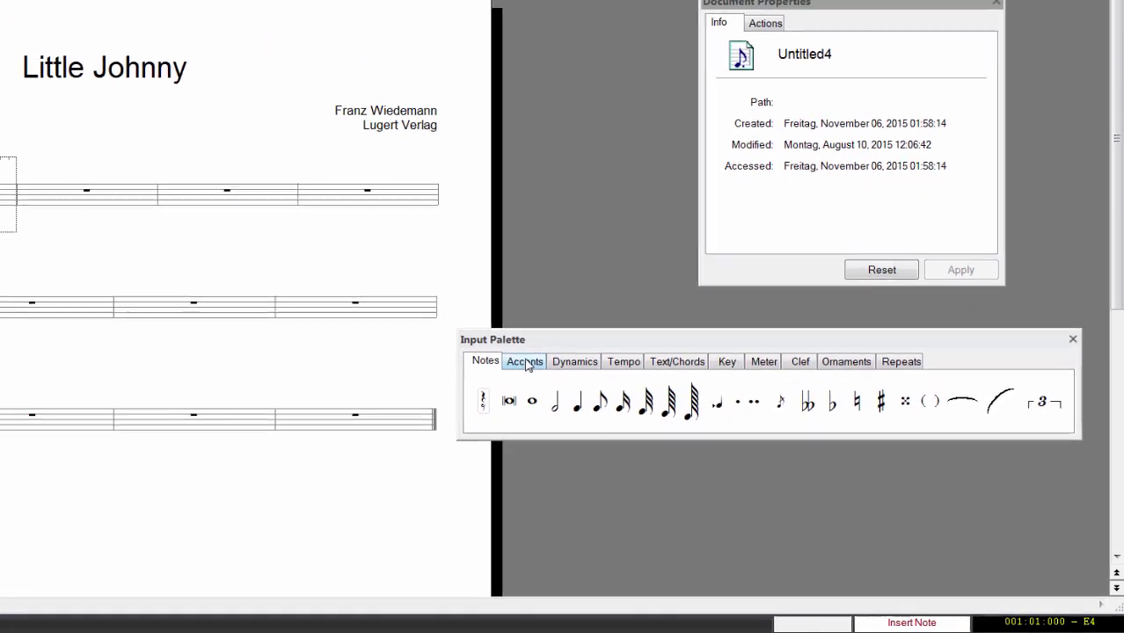
pyautogui.click(626, 365)
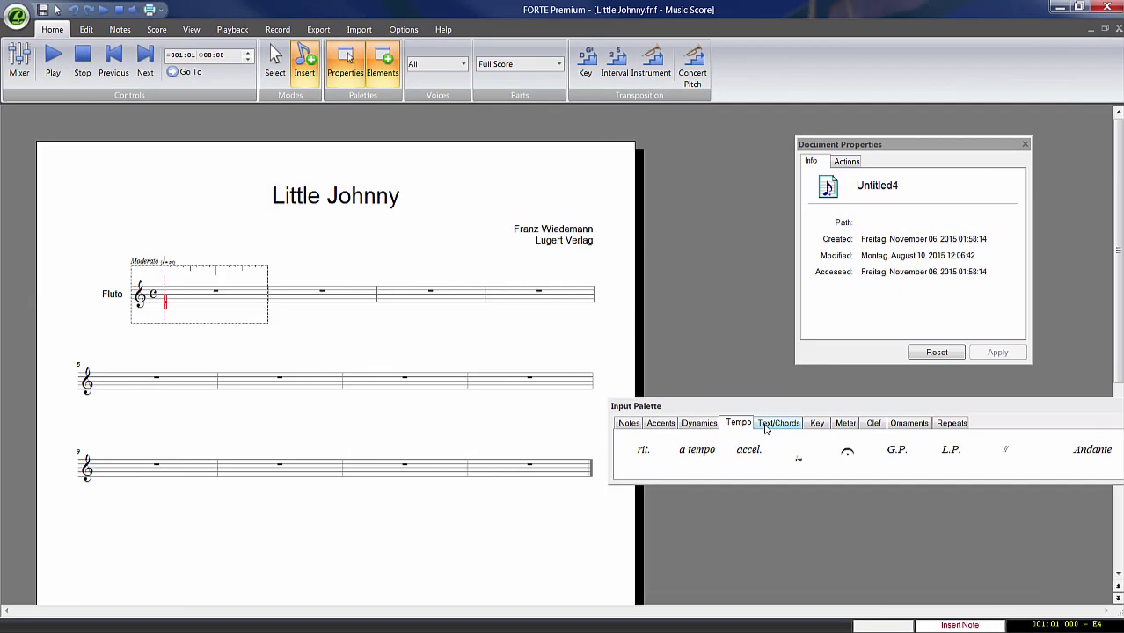
# Enter the quarter notes G4, E4 and E4 in measure 1 of the flute staff
pyautogui.click(763, 413)
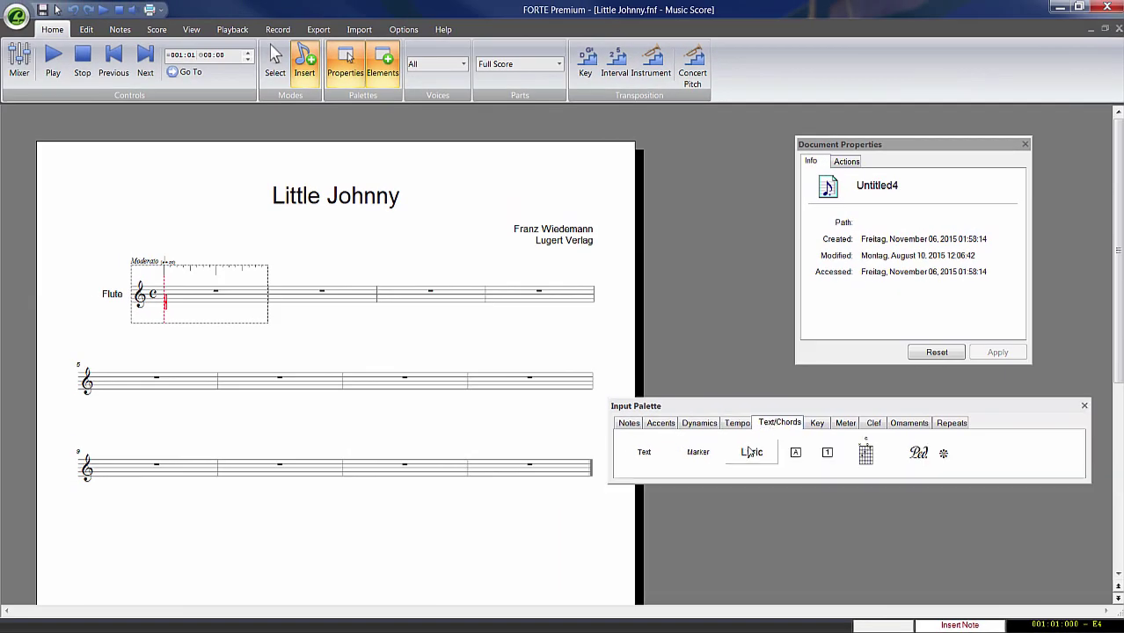
pyautogui.click(629, 424)
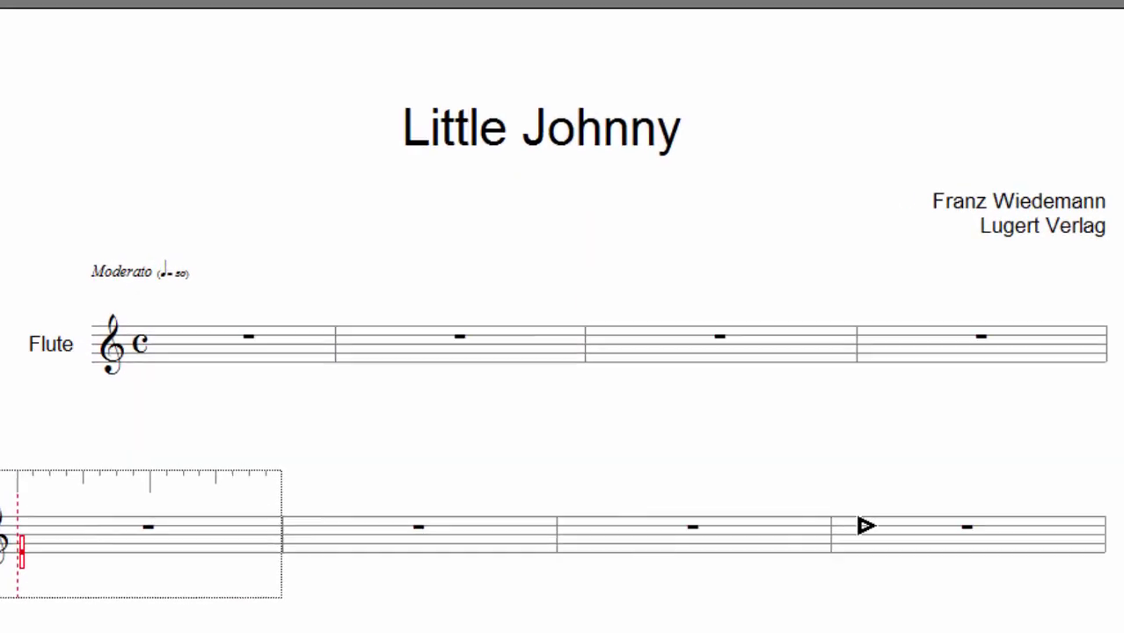
pyautogui.click(174, 291)
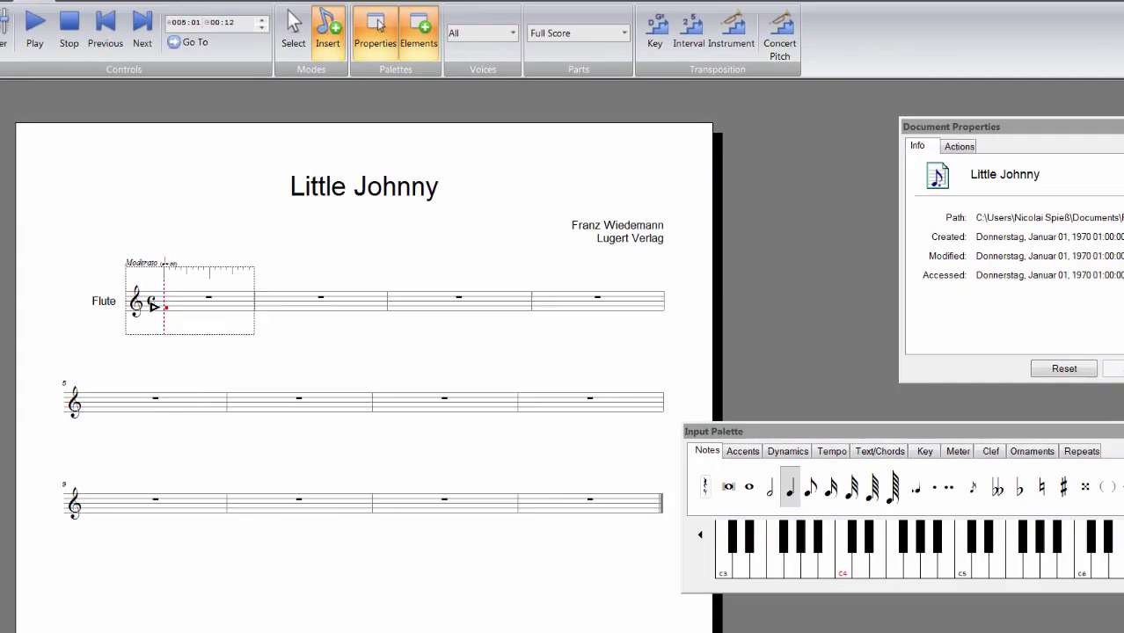
pyautogui.press('Return')
pyautogui.press('Down')
pyautogui.press('Down')
pyautogui.press('Return')
pyautogui.click(207, 302)
# Fill measure 2 with the quarter notes F4 and D4 followed by a half note D4
pyautogui.click(249, 300)
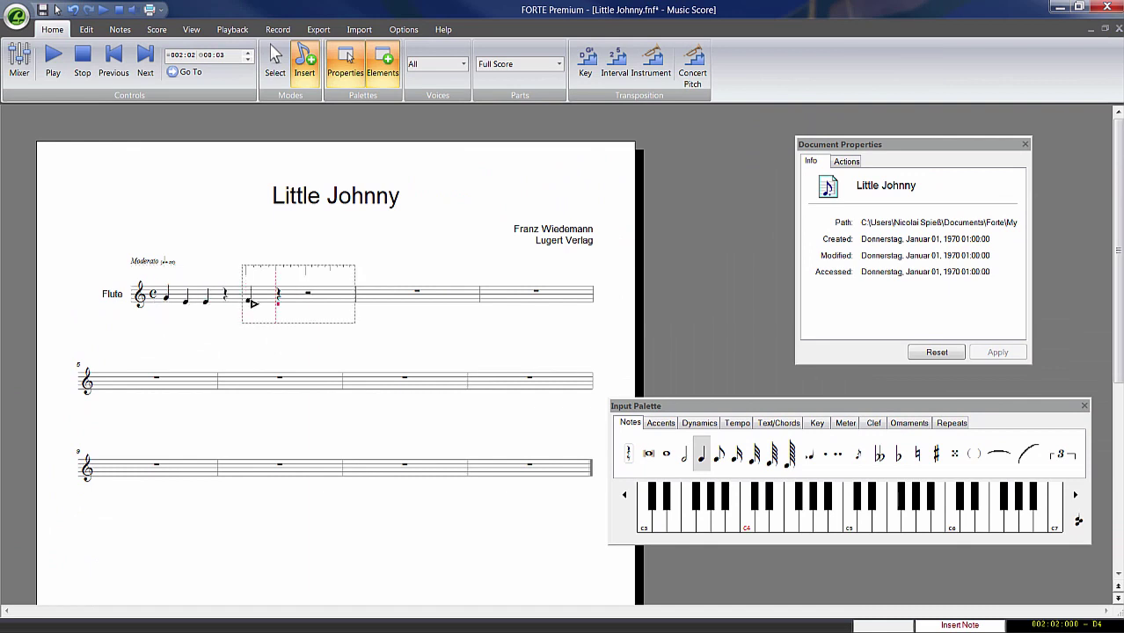
pyautogui.click(278, 304)
pyautogui.click(684, 455)
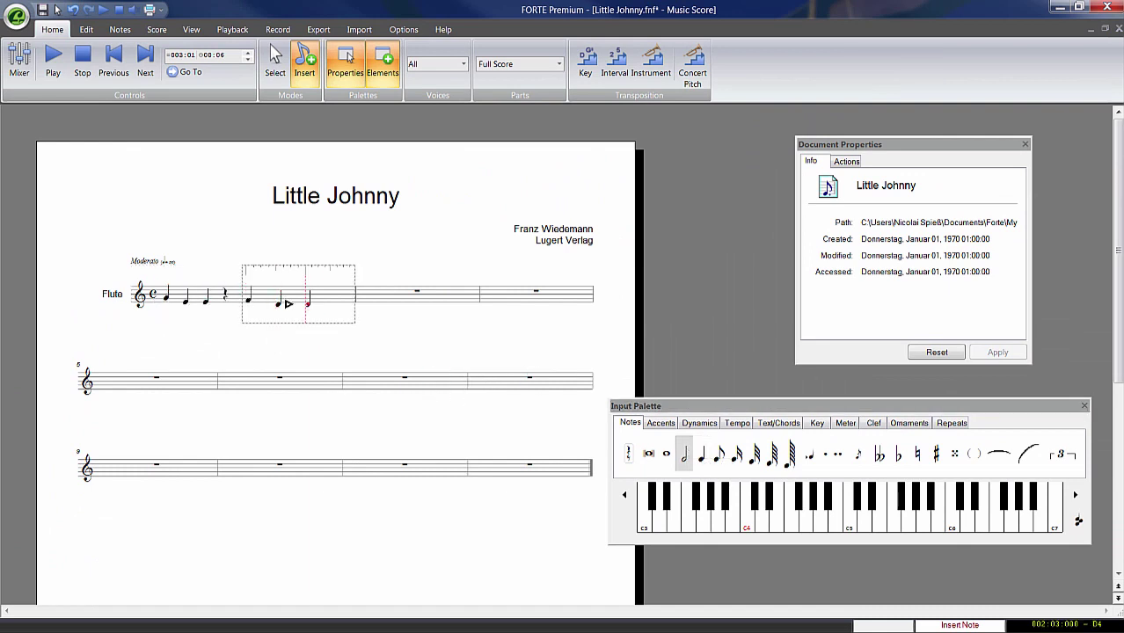
pyautogui.click(288, 304)
# Enter the quarter notes C4, D4, E4 and F4 in measure 3 of the flute staff
pyautogui.click(701, 455)
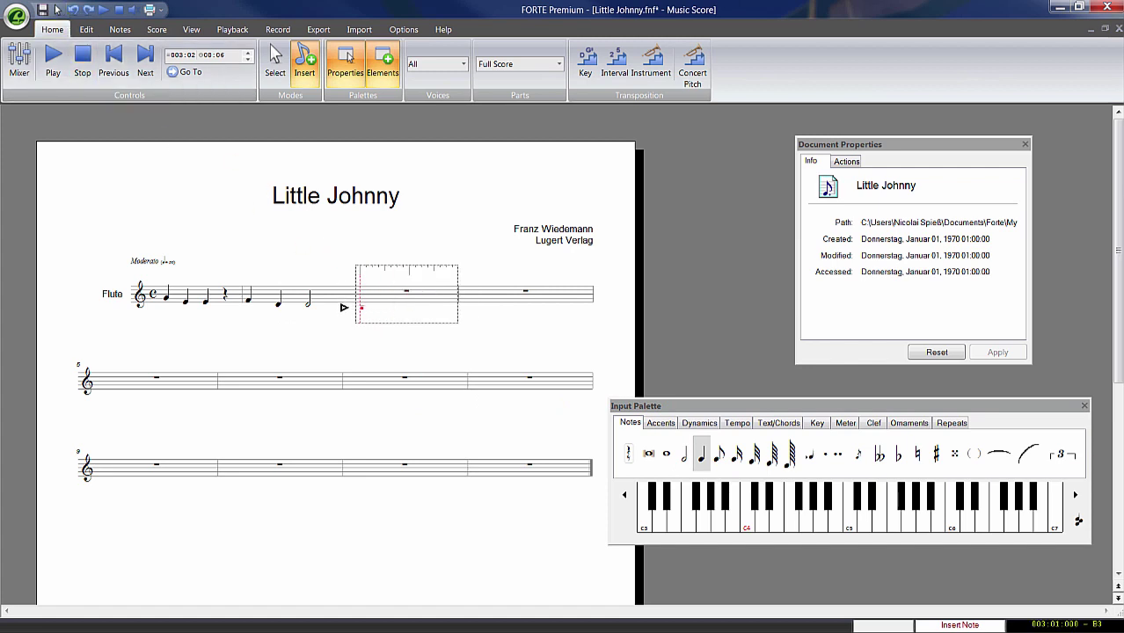
pyautogui.click(361, 306)
pyautogui.click(386, 306)
pyautogui.click(411, 302)
pyautogui.click(436, 300)
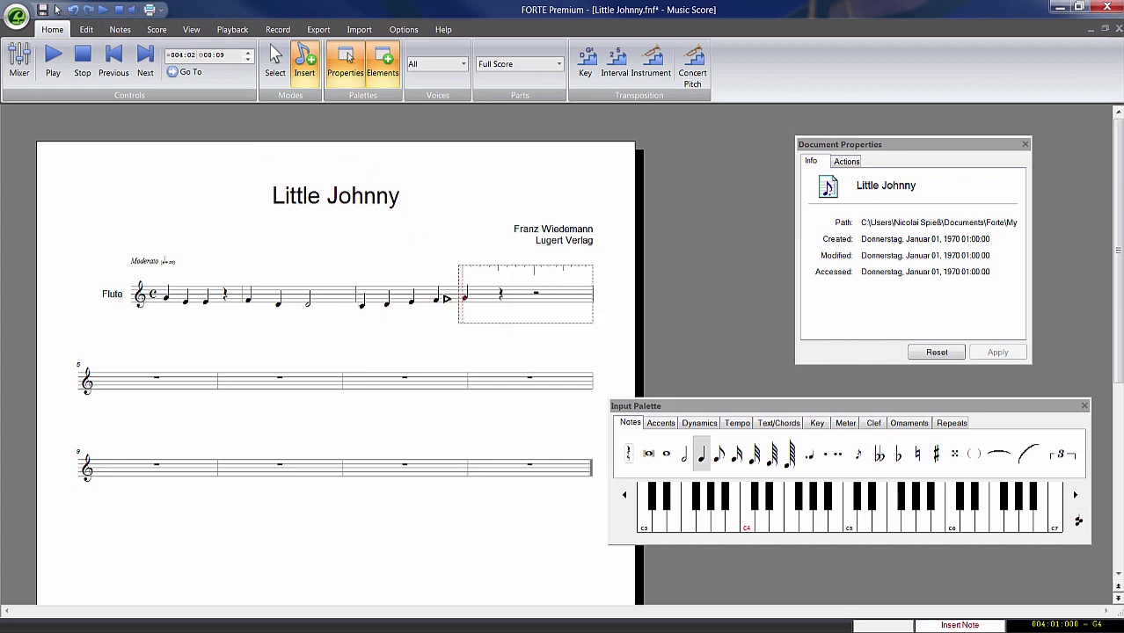
# Fill measure 4 with two quarter notes G4 followed by a half note G4
pyautogui.click(447, 299)
pyautogui.click(483, 295)
pyautogui.click(684, 453)
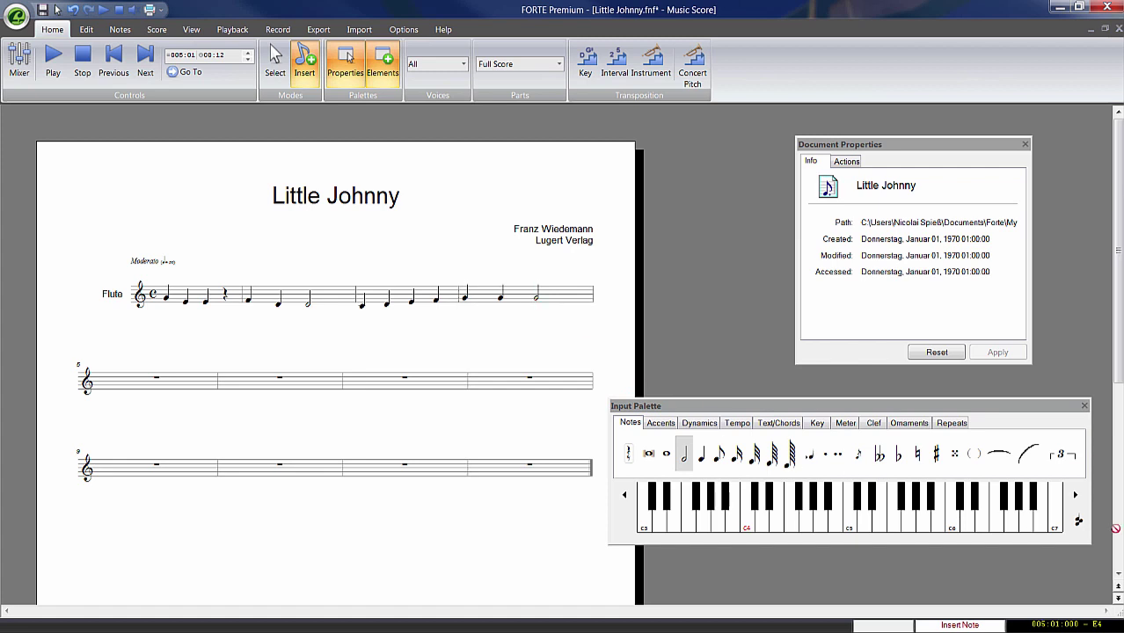
# Use the on-screen piano to enter quarter notes G4 and E4 and a half note E4 in measure 5
pyautogui.click(702, 453)
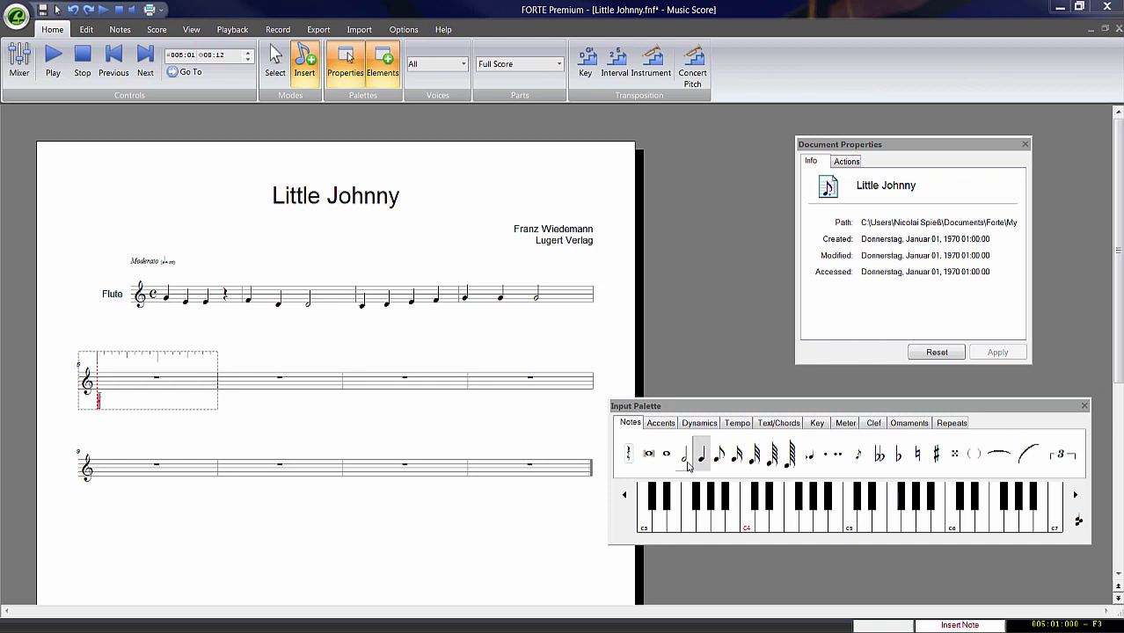
pyautogui.click(801, 522)
pyautogui.click(775, 527)
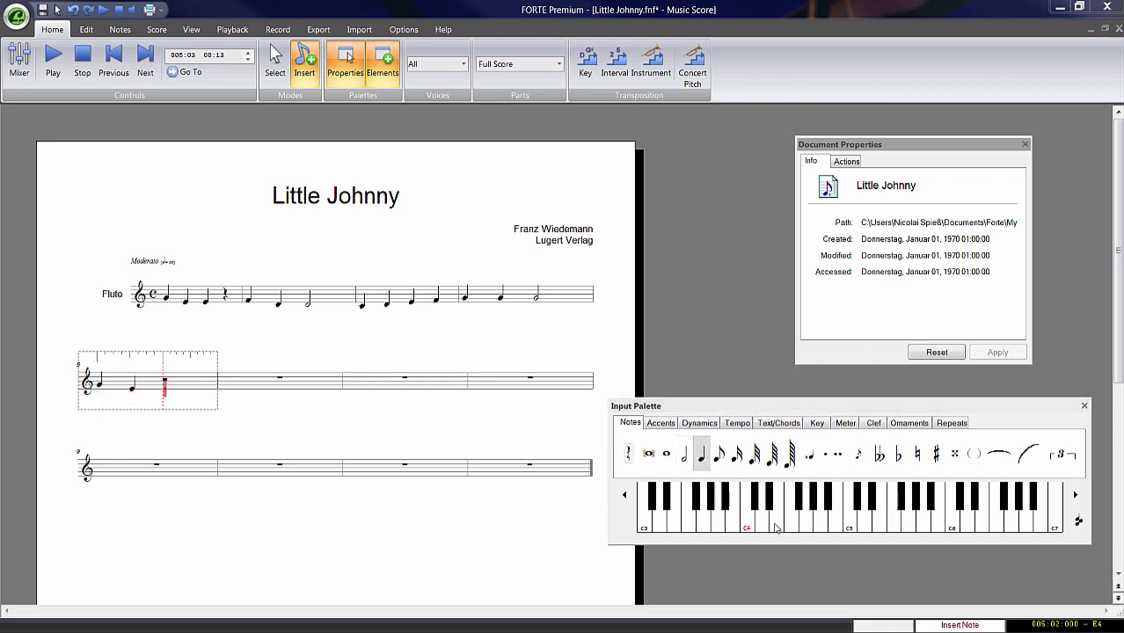
pyautogui.click(686, 458)
pyautogui.click(772, 529)
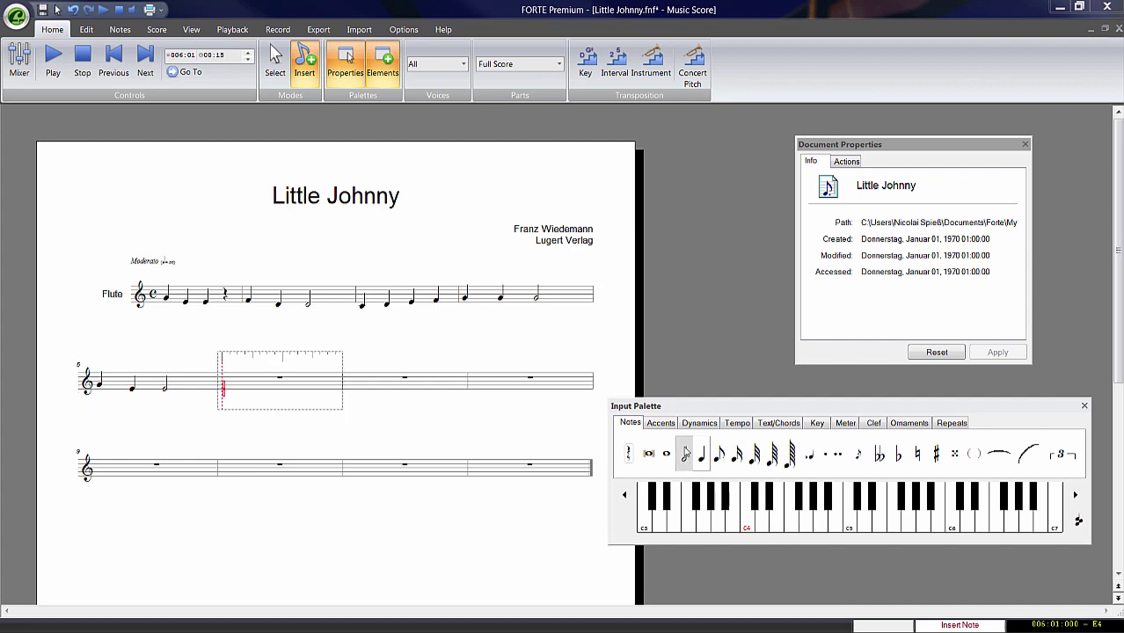
# Fill measure 6 from the on-screen piano with quarter notes F4 and D4 and a half note C4
pyautogui.click(792, 521)
pyautogui.click(764, 528)
pyautogui.click(685, 458)
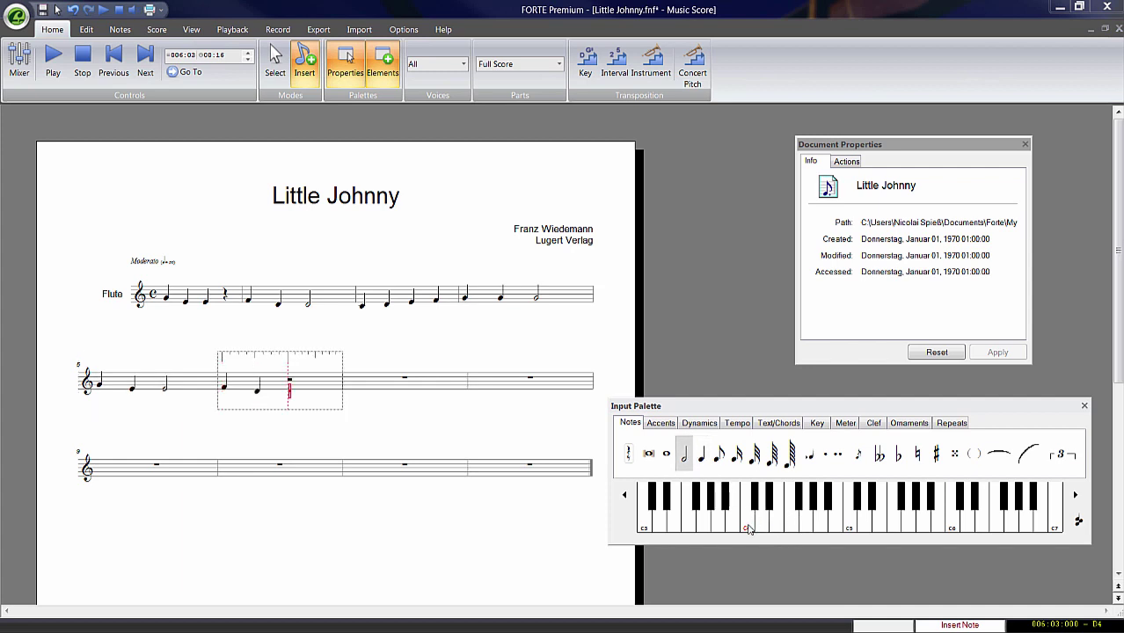
pyautogui.click(749, 526)
# Enter quarter notes C4, E4, G4 and G4 in measure 7 and a whole note C4 in measure 8 from the on-screen piano
pyautogui.click(749, 526)
pyautogui.click(777, 526)
pyautogui.click(808, 526)
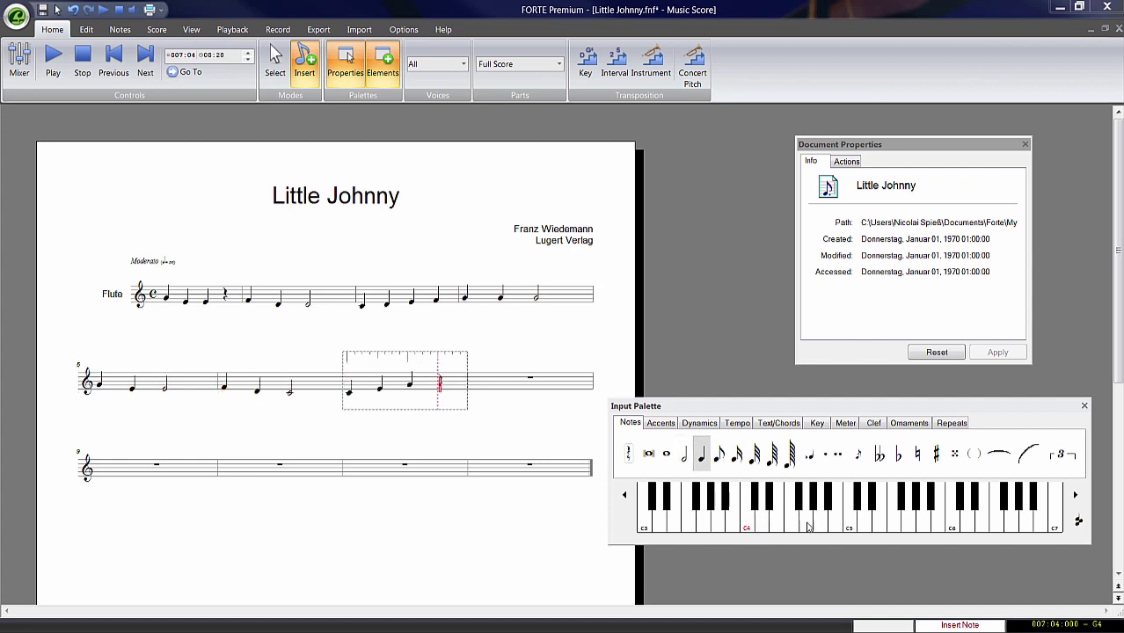
pyautogui.click(807, 526)
pyautogui.click(666, 454)
pyautogui.click(745, 525)
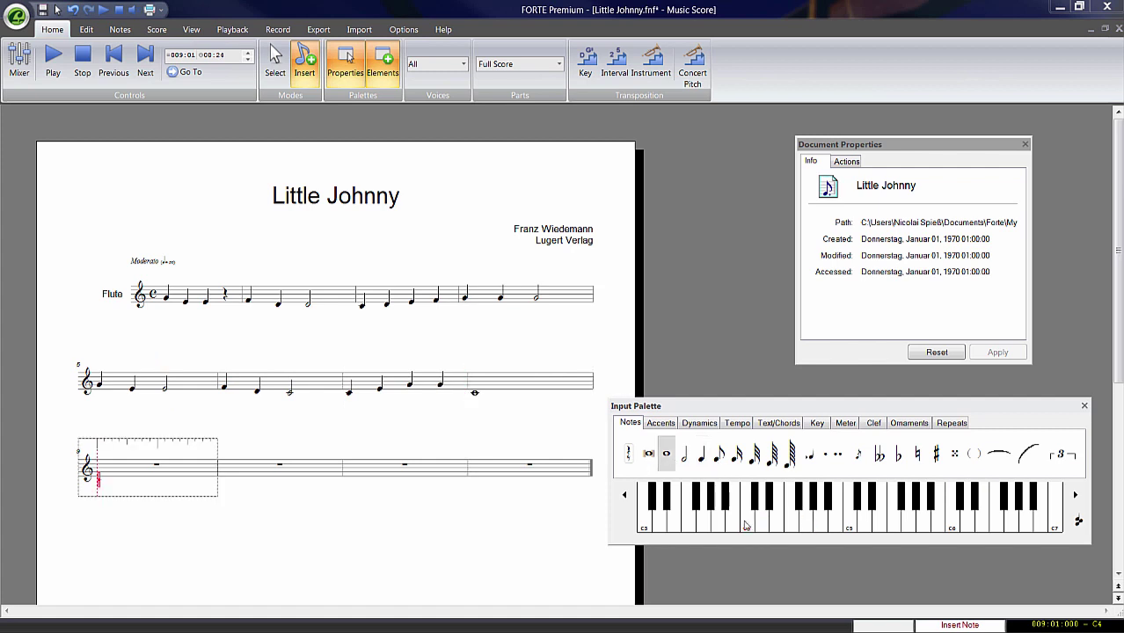
# Play the melody from the beginning of the score and stop the playback
pyautogui.click(234, 32)
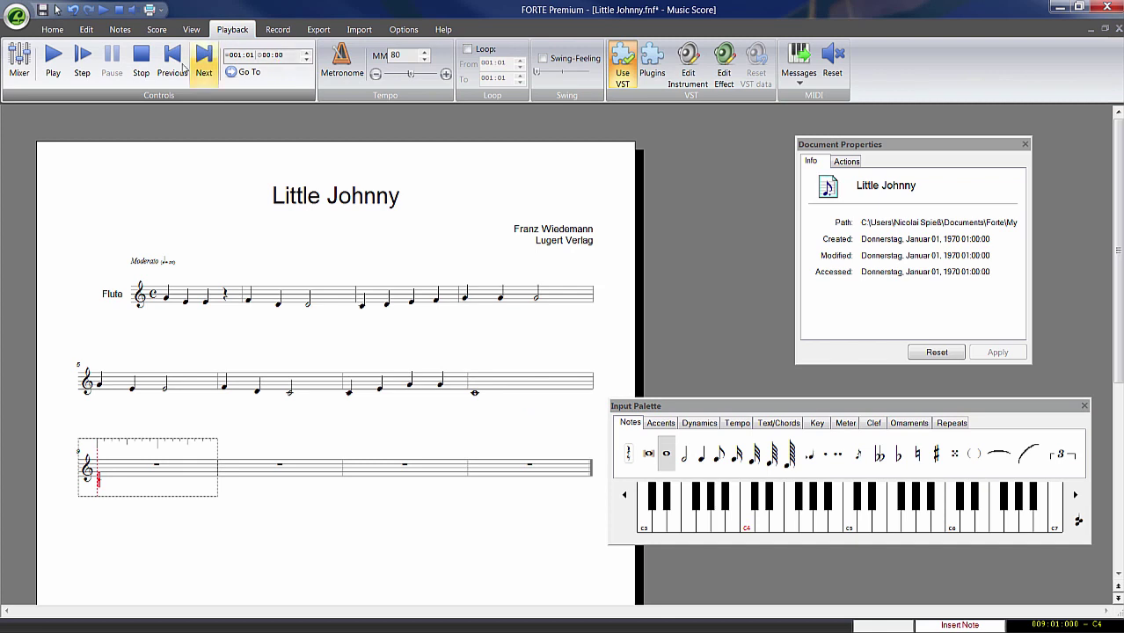
pyautogui.click(54, 62)
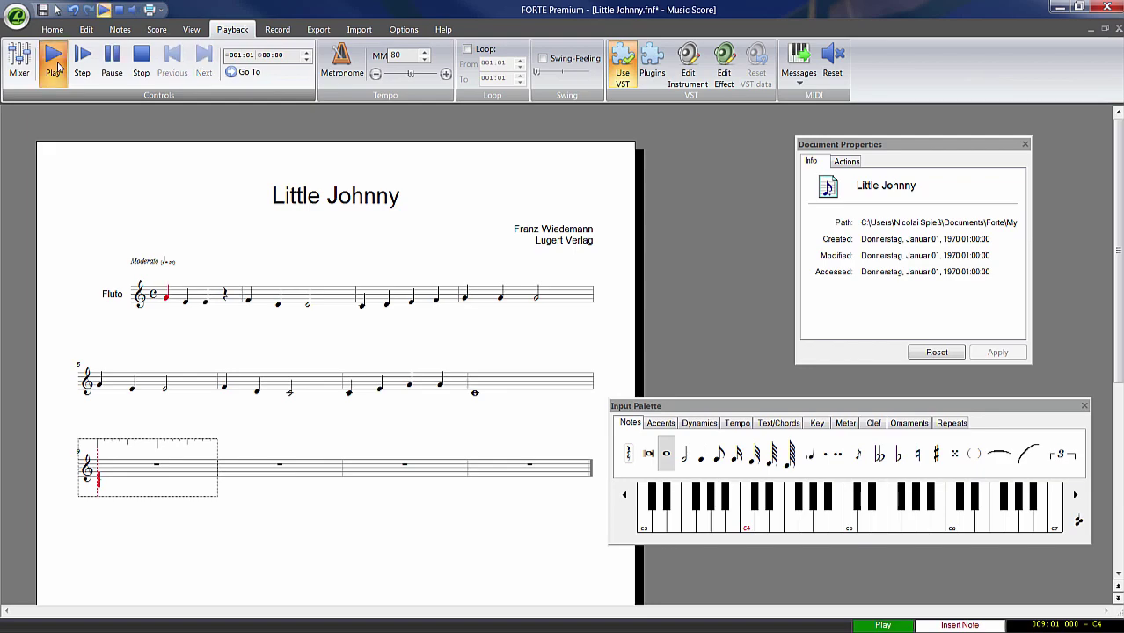
pyautogui.click(143, 62)
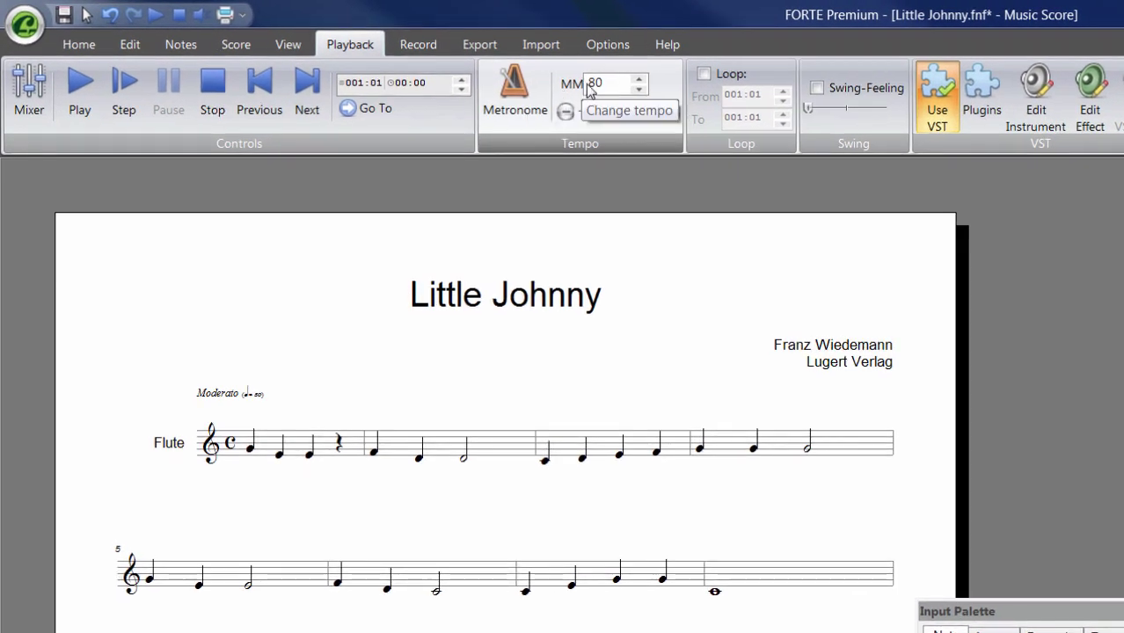
# Set the tempo to 120, then listen to the melody and stop the playback
pyautogui.moveTo(604, 81); pyautogui.dragTo(584, 84)
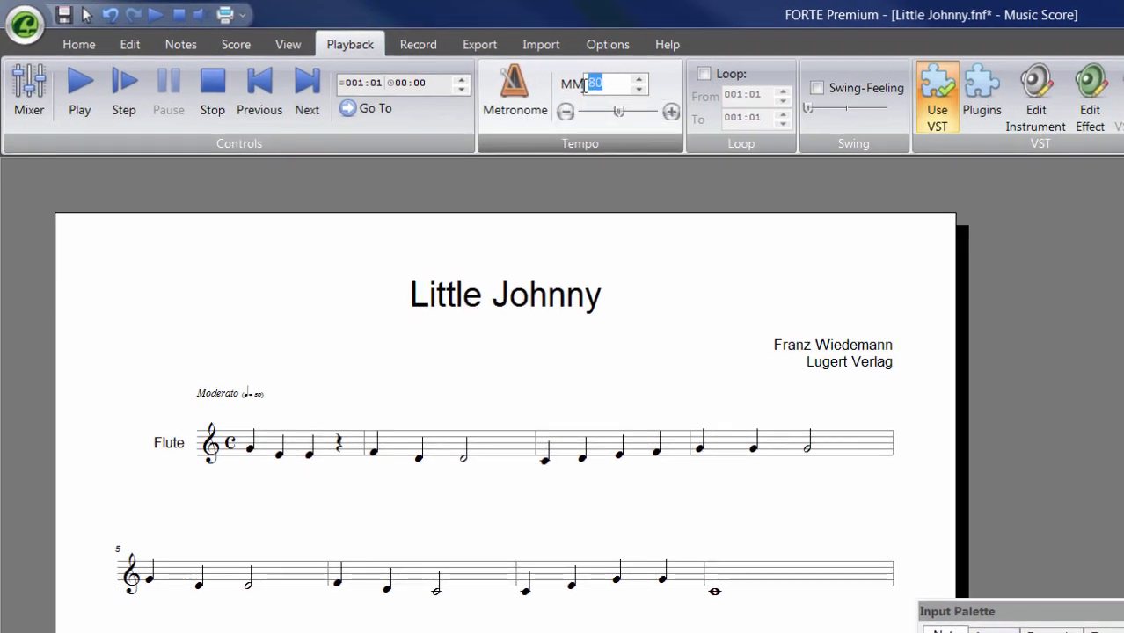
pyautogui.write('120')
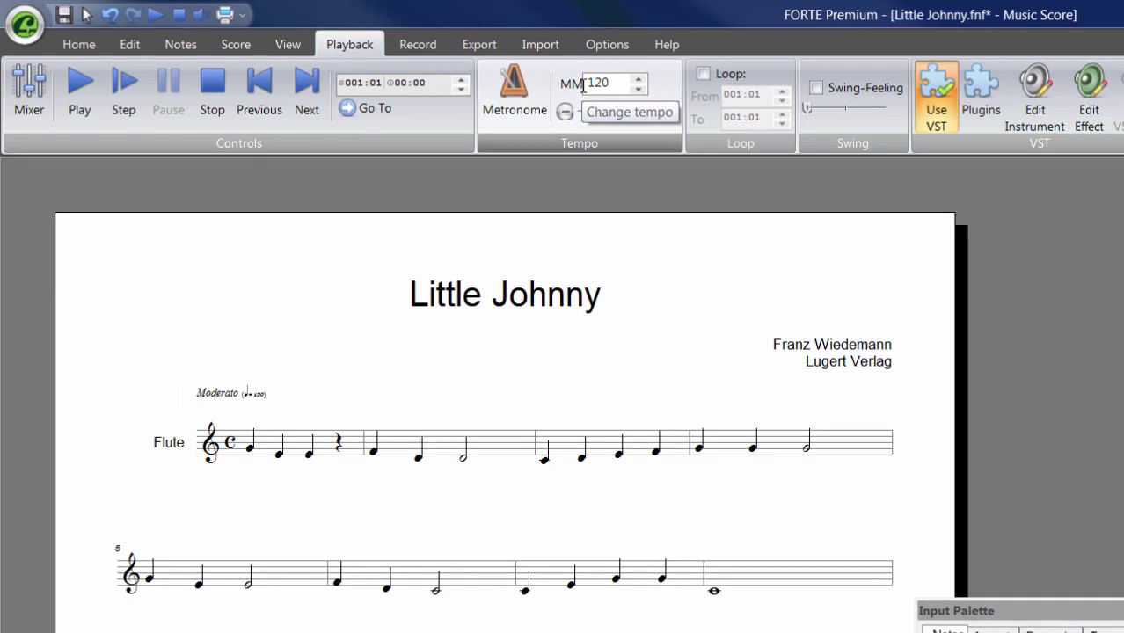
pyautogui.click(68, 84)
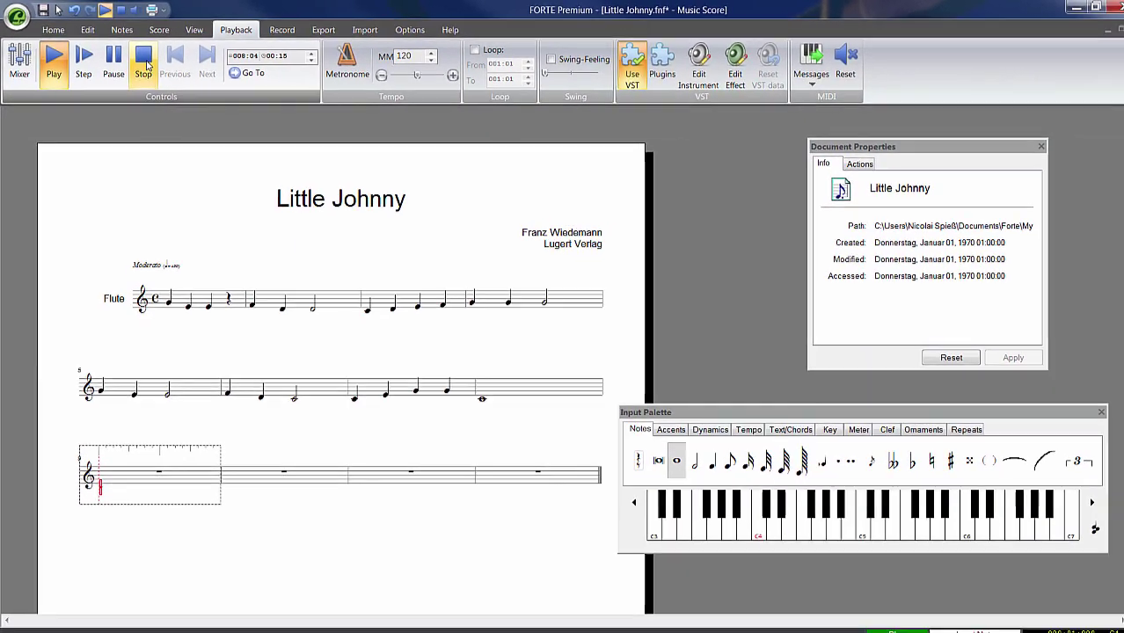
pyautogui.click(161, 69)
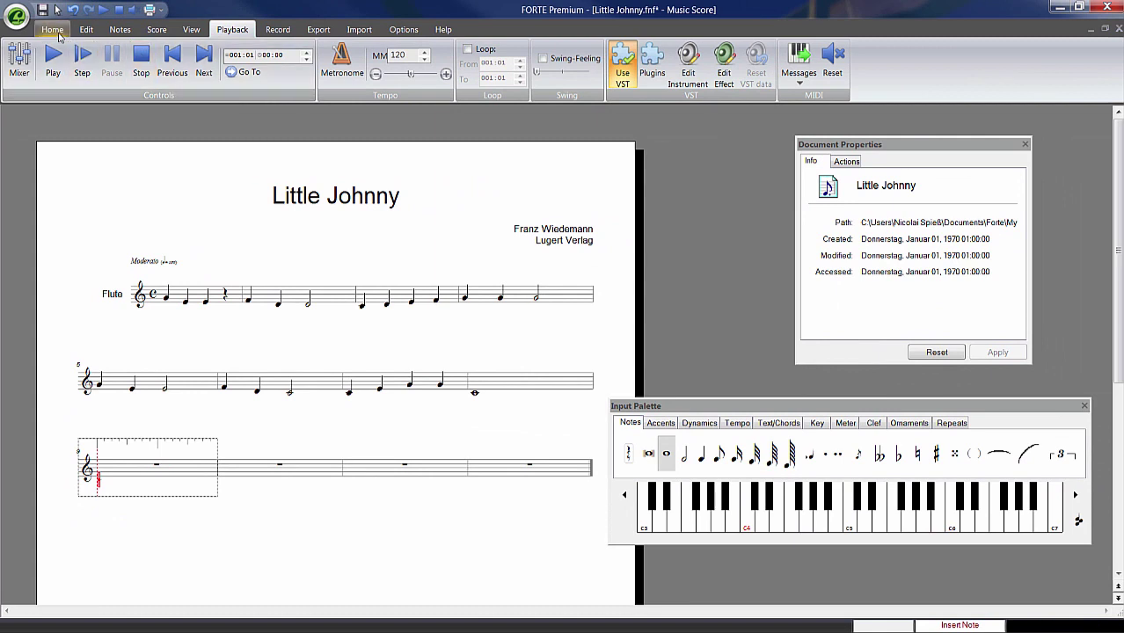
# Delete the third note of measure 1 and insert a half note E4 in its place
pyautogui.click(52, 29)
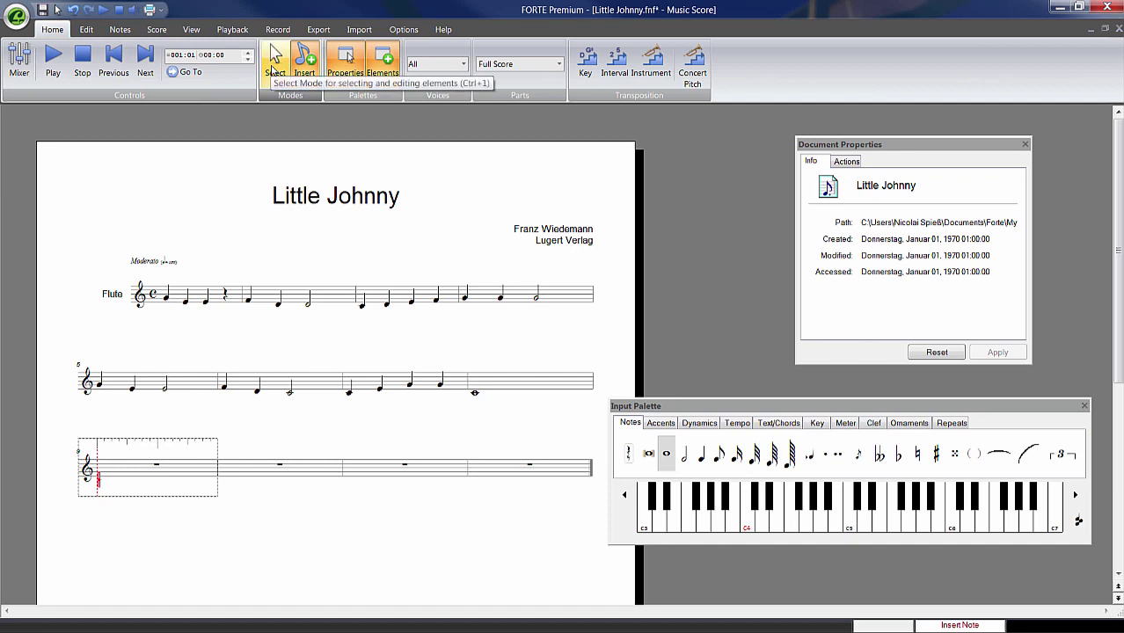
pyautogui.click(275, 66)
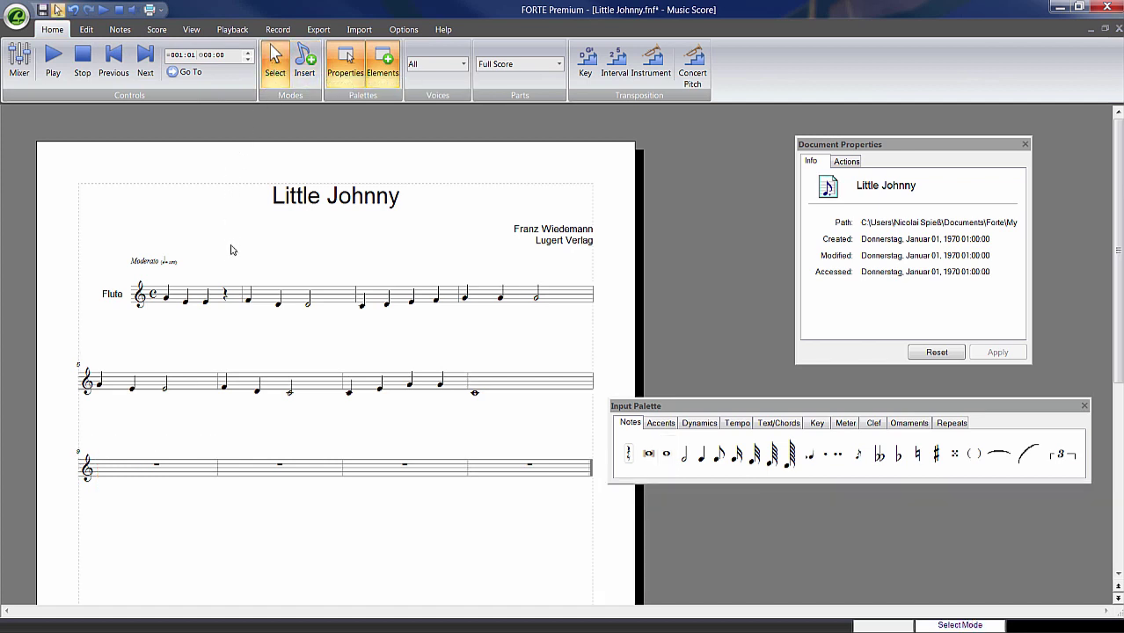
pyautogui.click(207, 303)
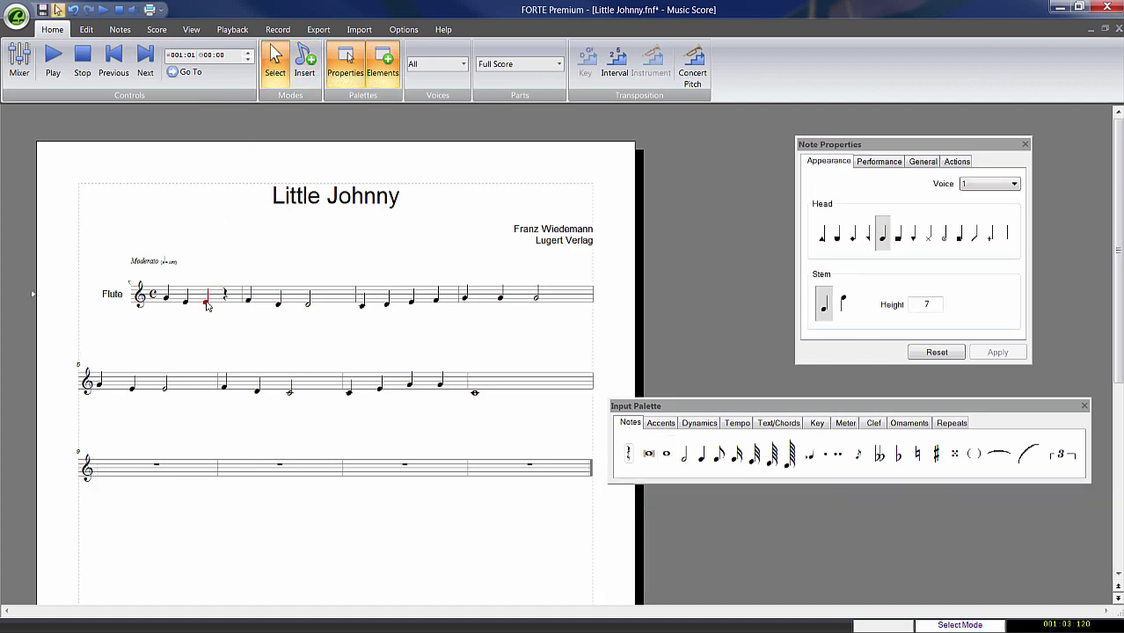
pyautogui.press('Delete')
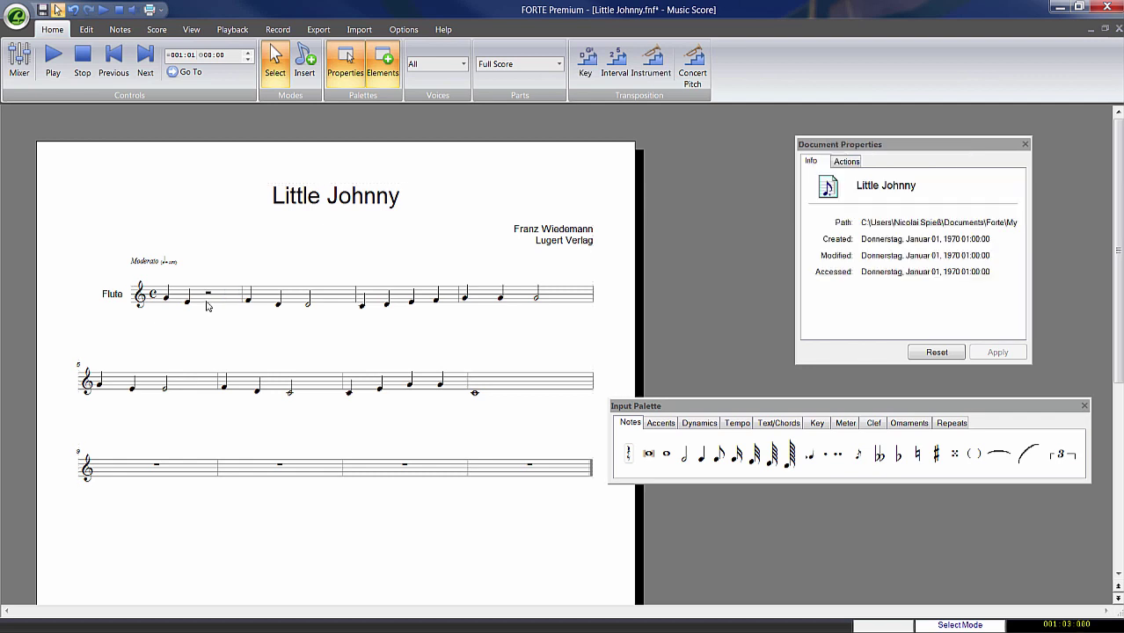
pyautogui.click(688, 460)
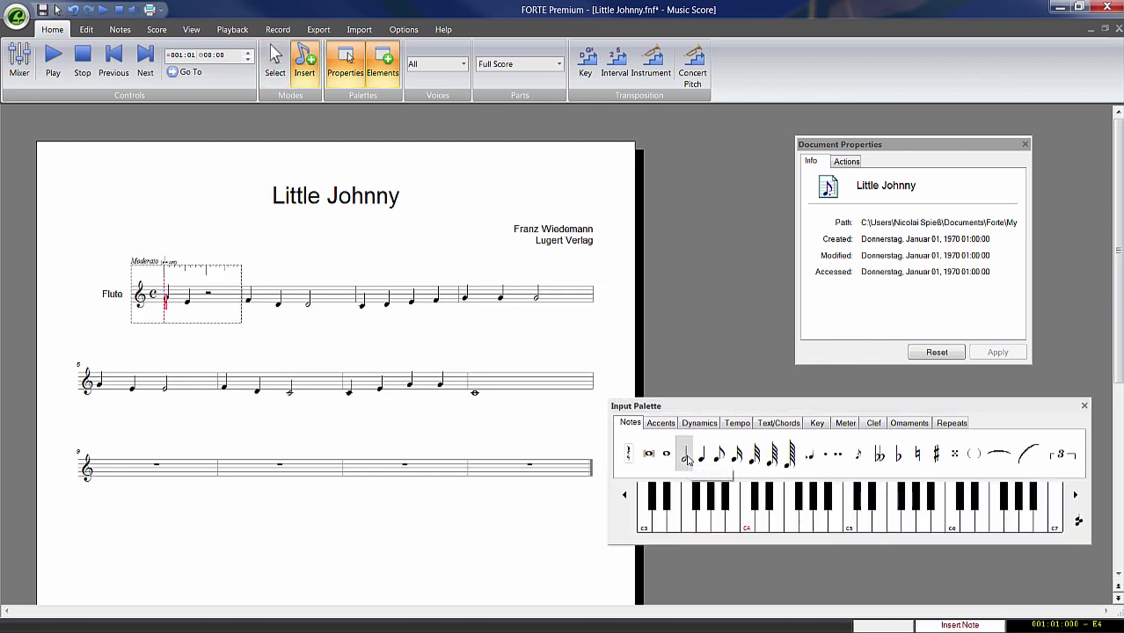
pyautogui.click(189, 301)
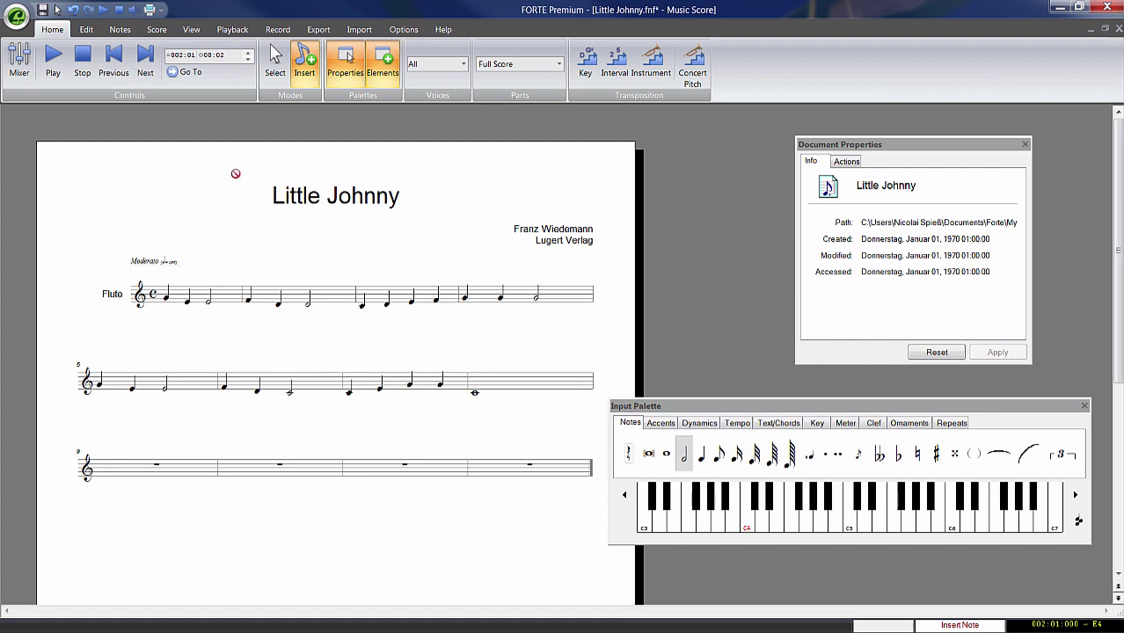
# Select the half note at the end of measure 6 and raise its pitch to D4
pyautogui.click(275, 66)
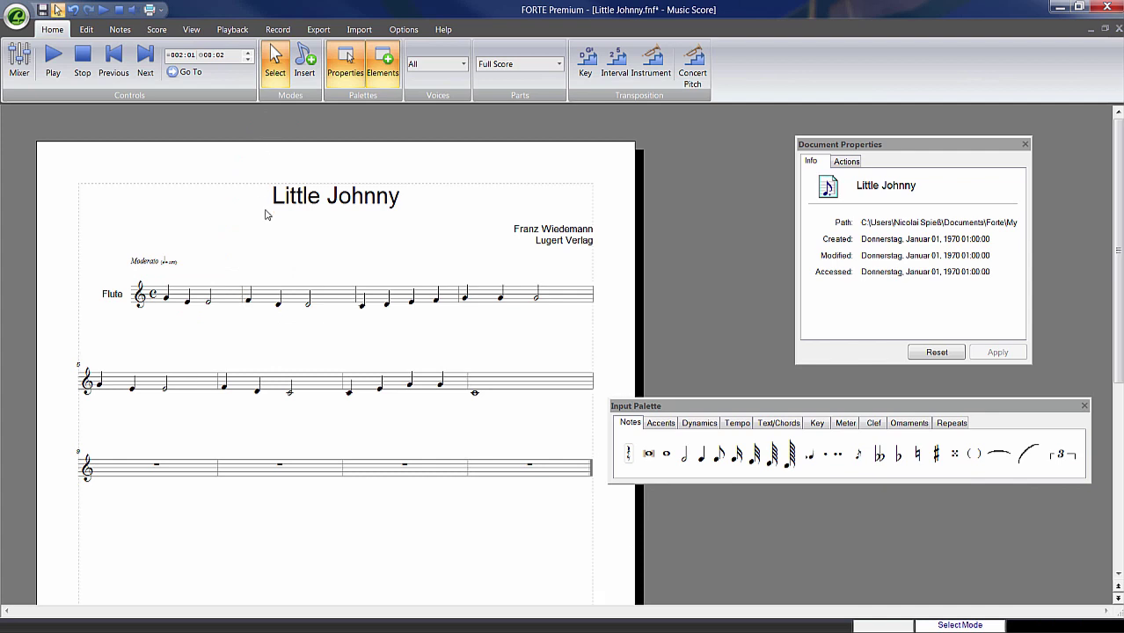
pyautogui.click(288, 394)
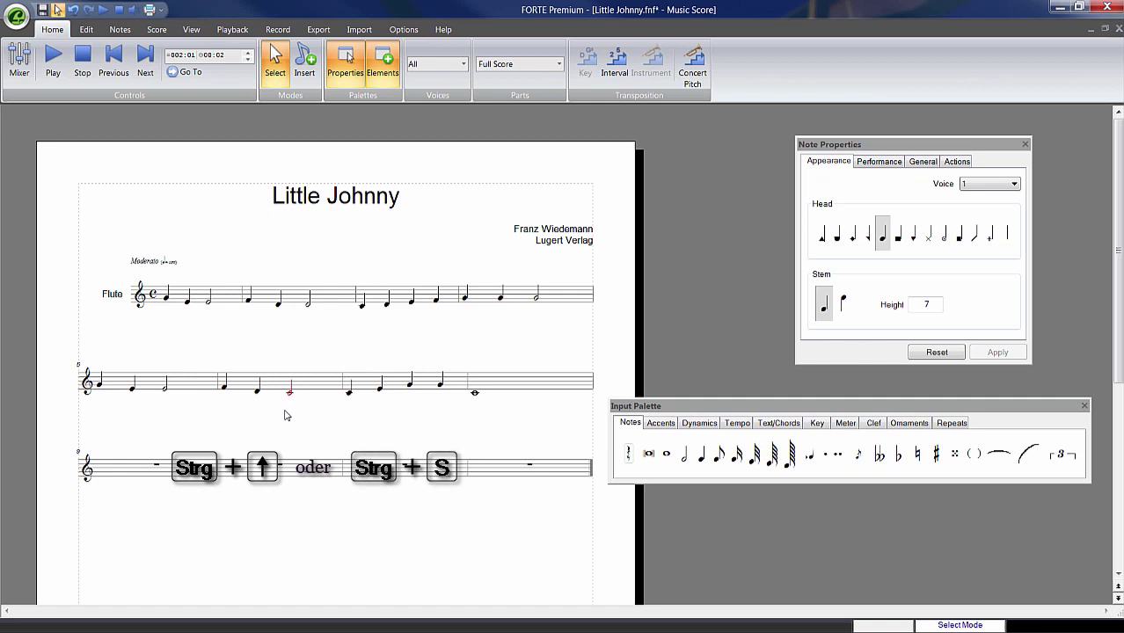
pyautogui.hotkey('ctrl', 'Up')
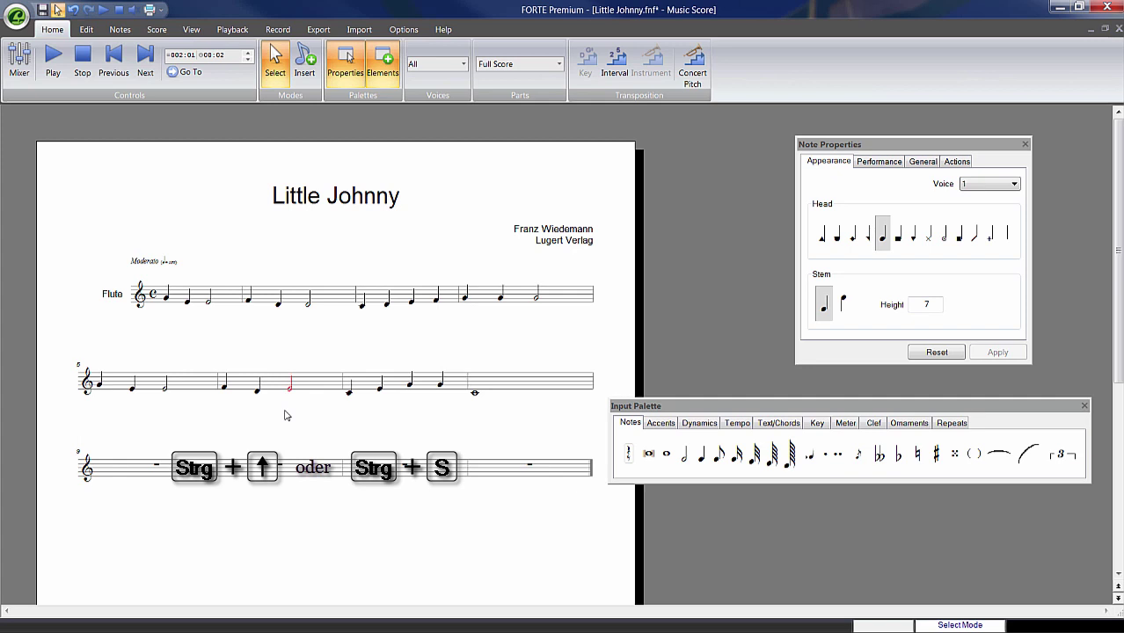
pyautogui.hotkey('ctrl', 'Up')
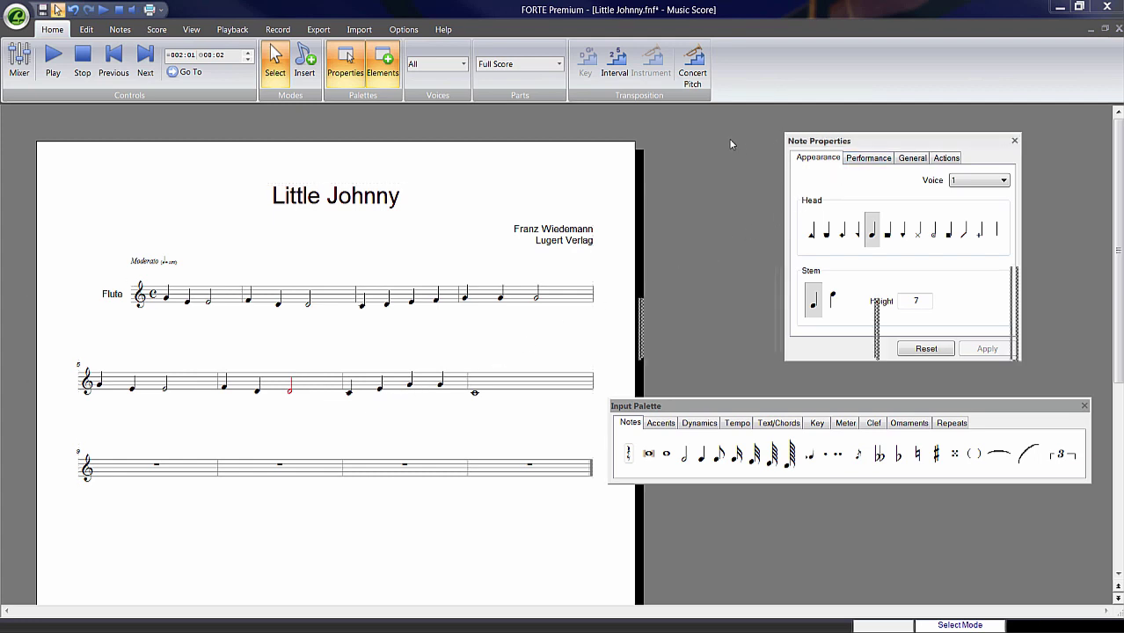
# Toggle the display of the Note Properties palette and leave it hidden
pyautogui.click(347, 67)
pyautogui.click(347, 68)
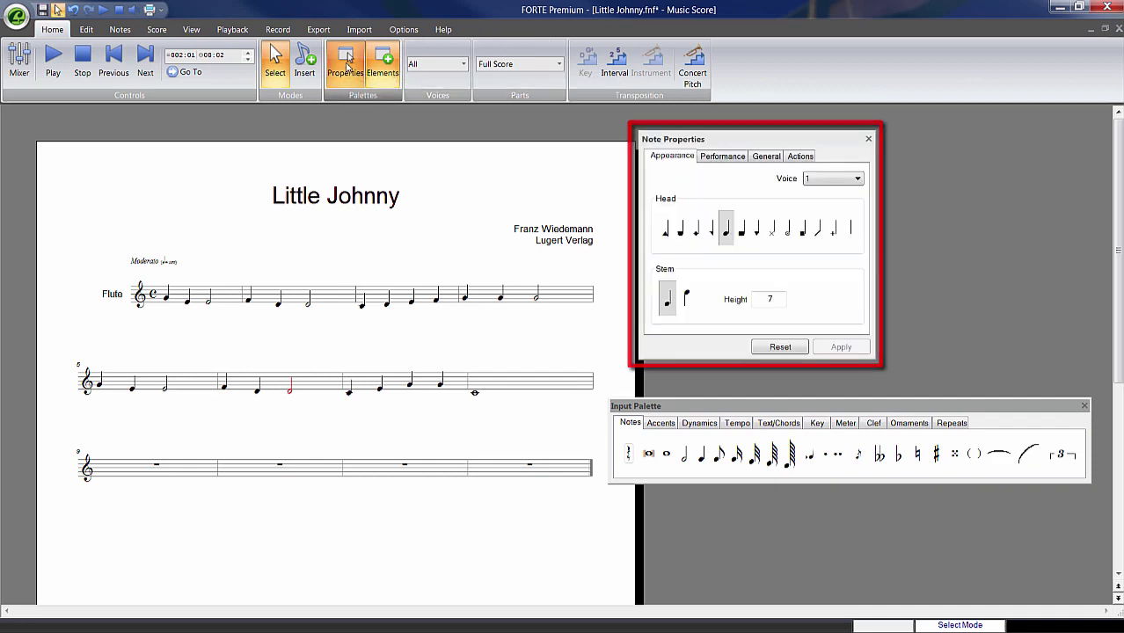
pyautogui.click(346, 69)
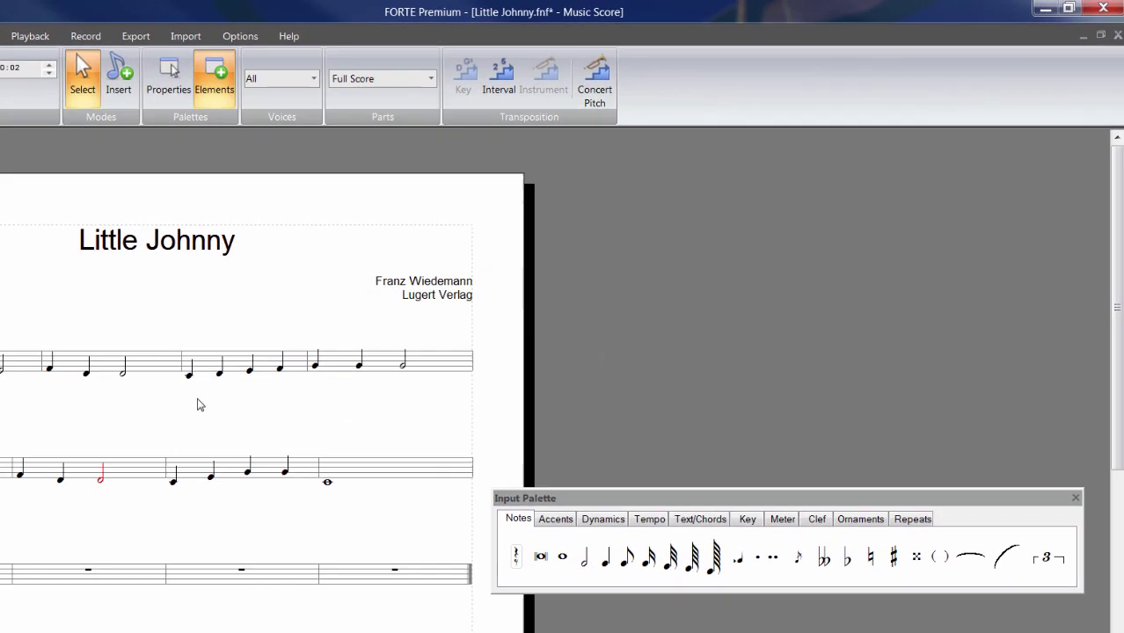
# Open the properties of the first note in measure 3 and view its performance settings
pyautogui.doubleClick(221, 363)
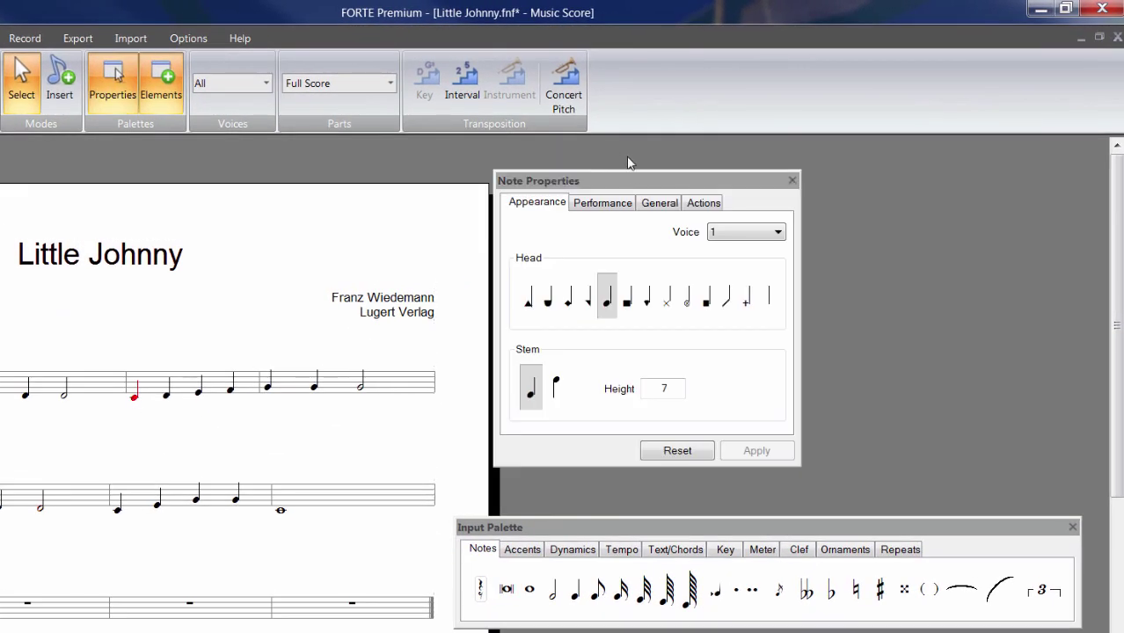
pyautogui.click(624, 203)
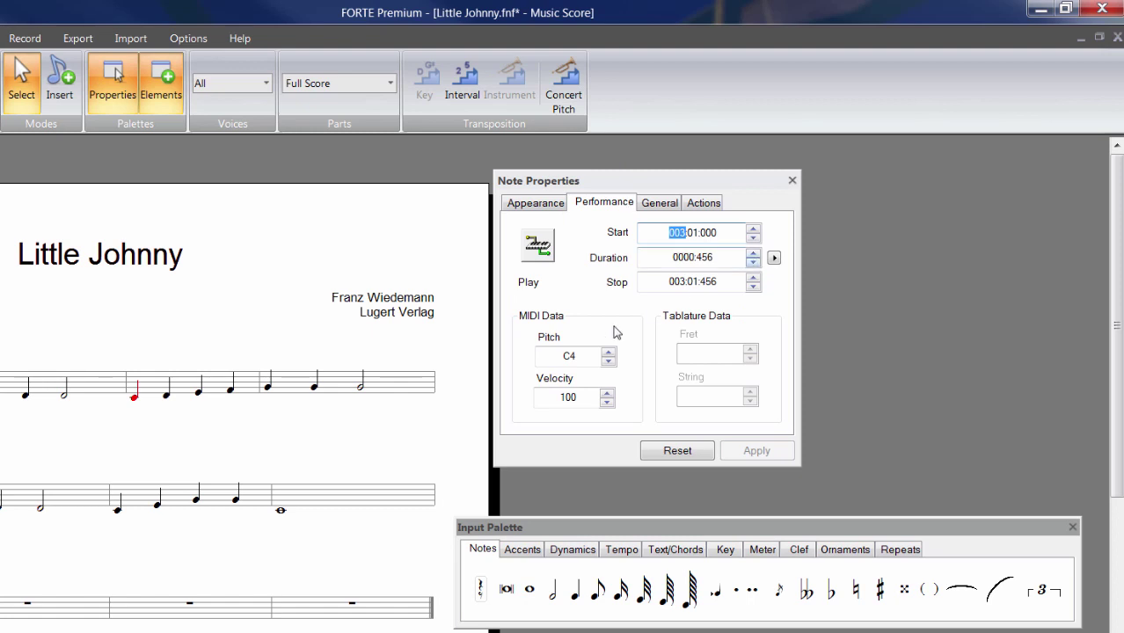
# Examine the note's duration presets, general settings, colour choices, available actions and appearance options without changing them
pyautogui.click(774, 258)
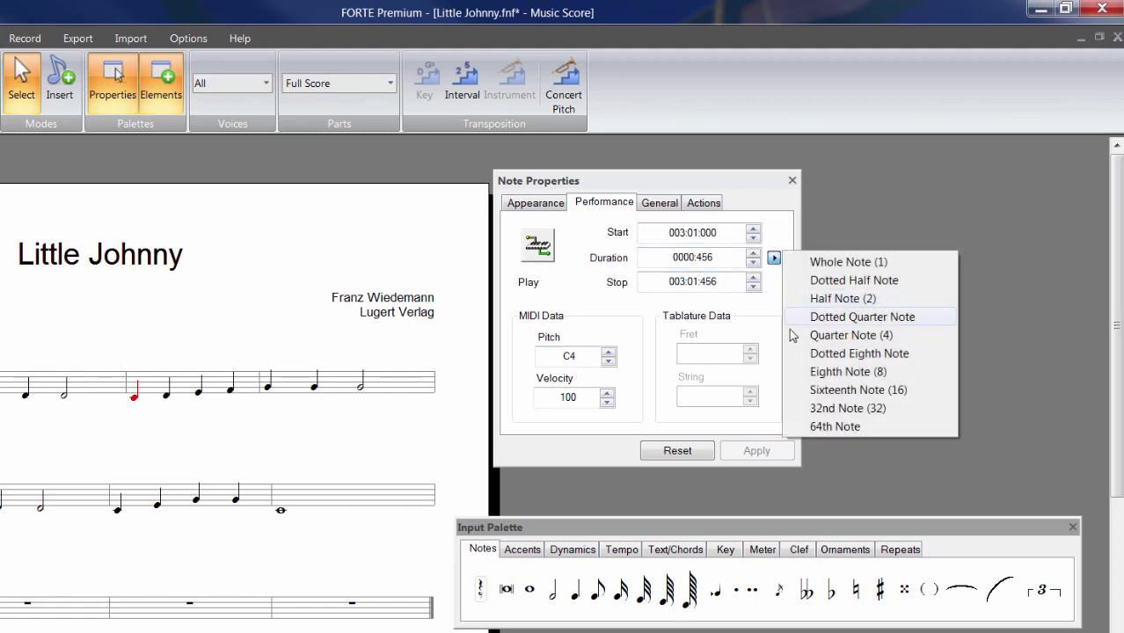
pyautogui.click(658, 203)
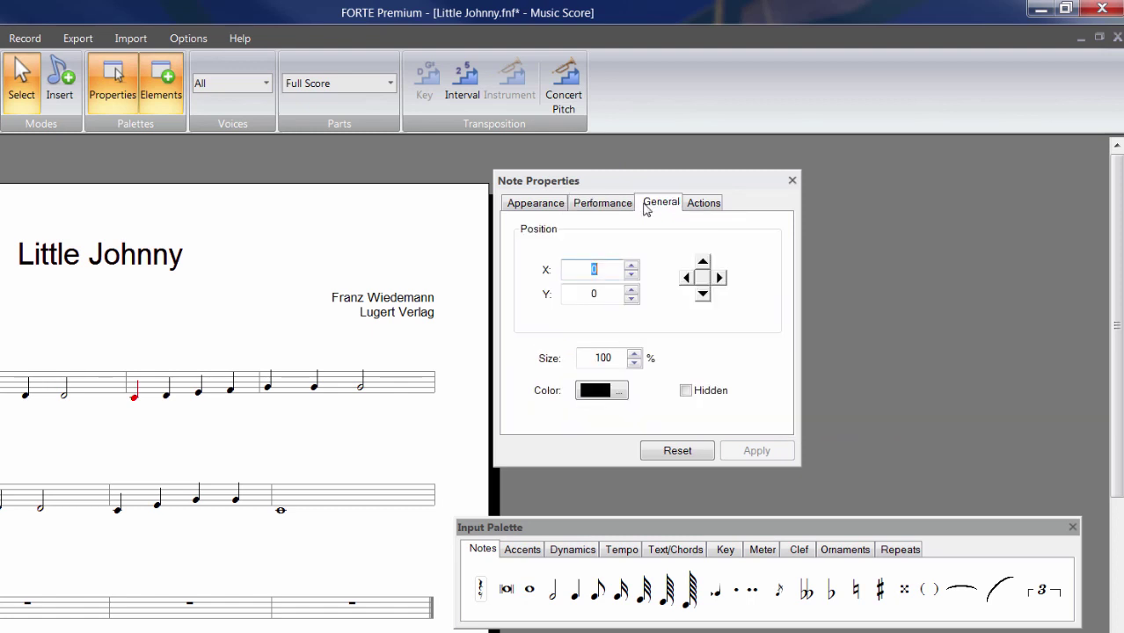
pyautogui.click(601, 391)
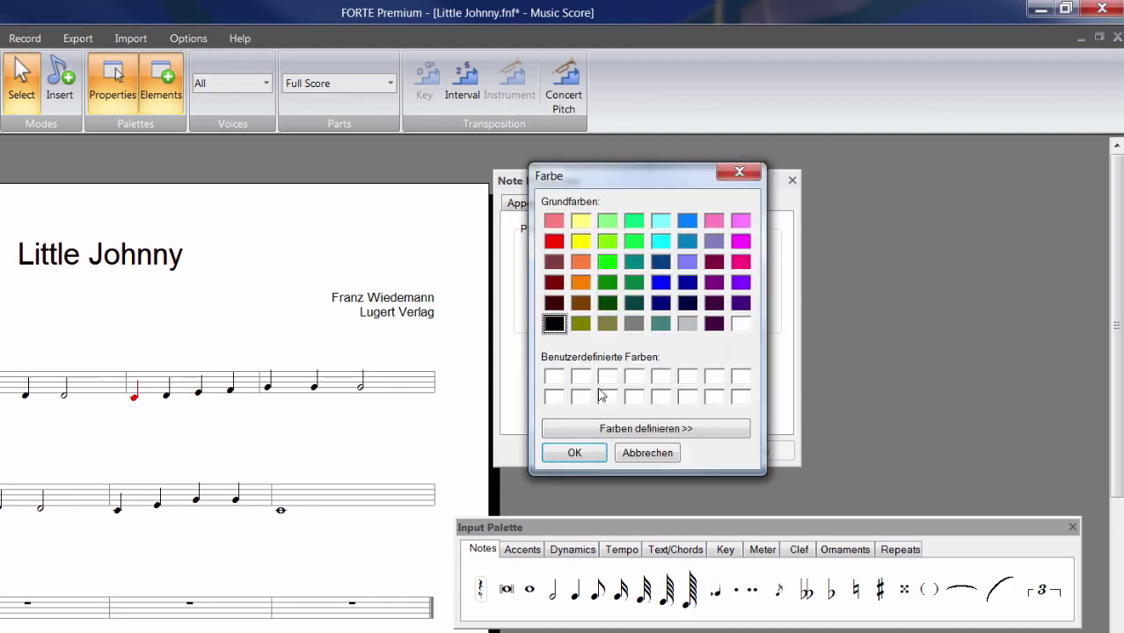
pyautogui.click(572, 451)
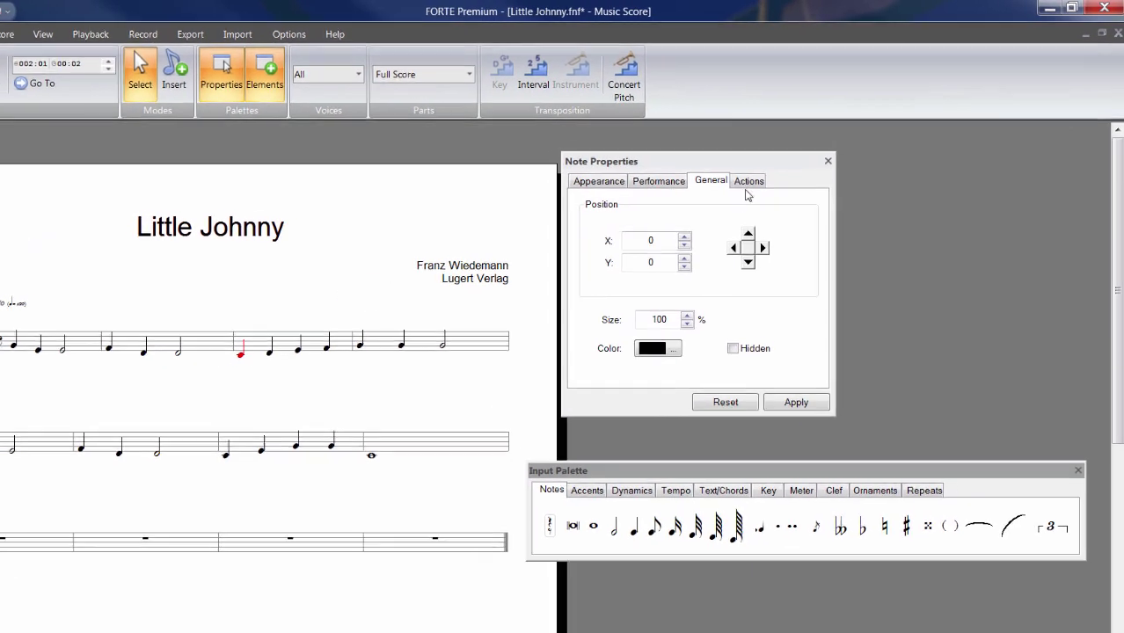
pyautogui.click(749, 182)
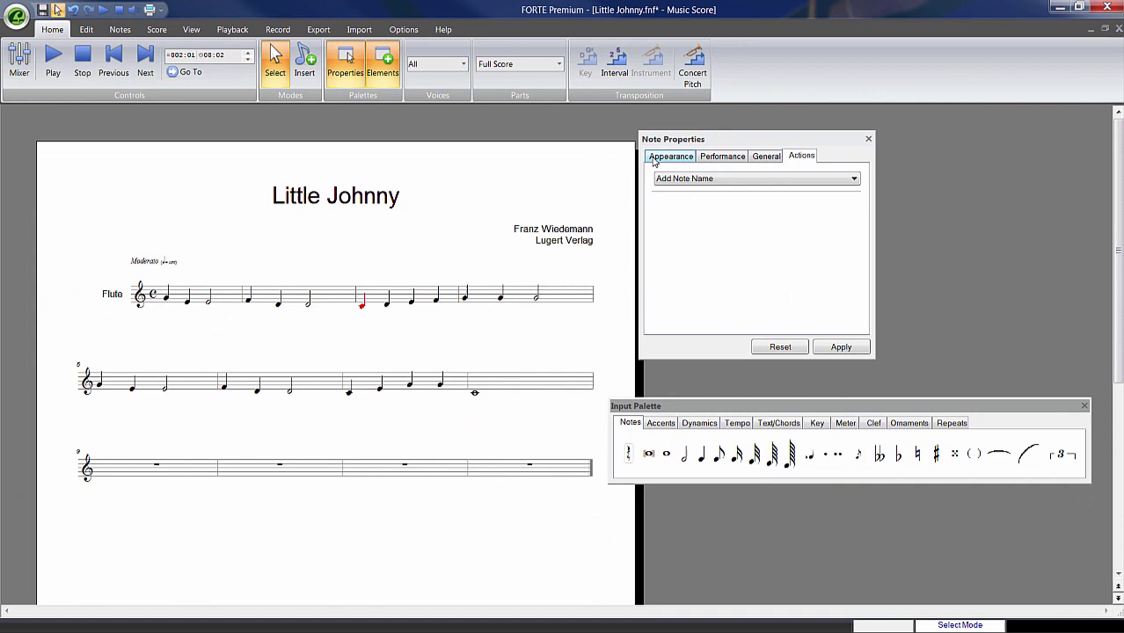
pyautogui.click(654, 158)
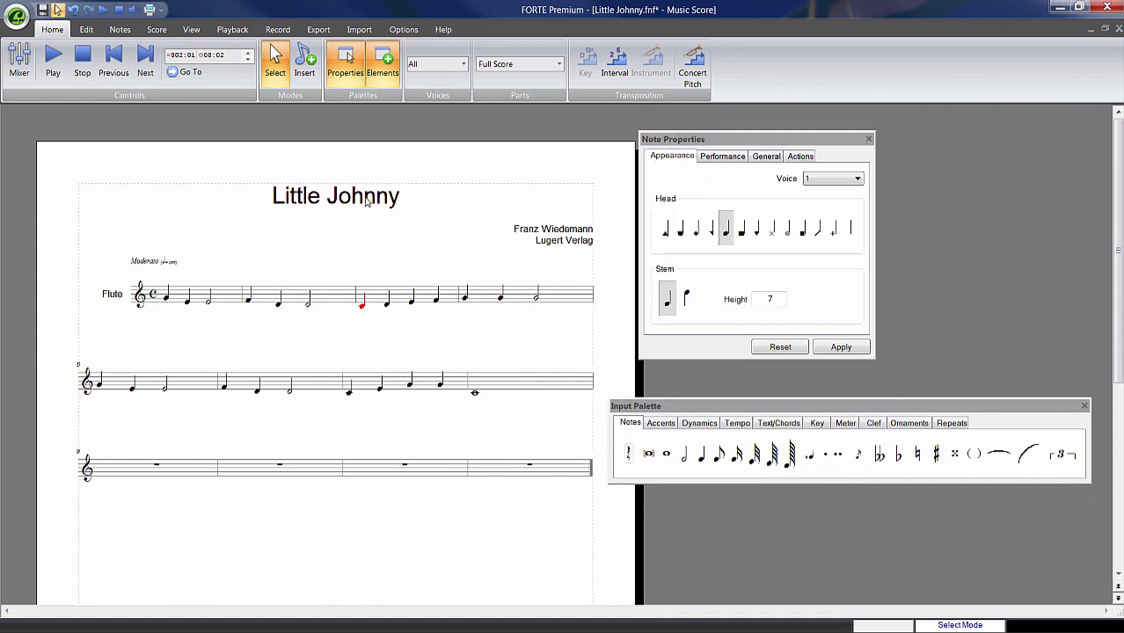
# Shorten the score title to "Little John", apply the change and deselect the title
pyautogui.click(360, 200)
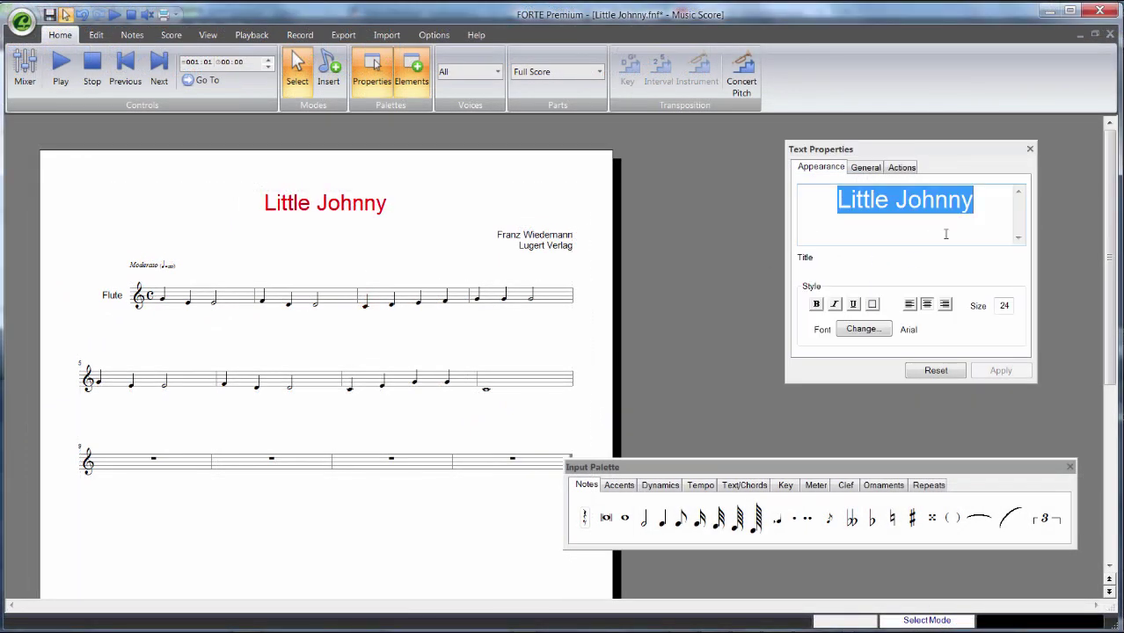
pyautogui.moveTo(948, 200); pyautogui.dragTo(974, 200)
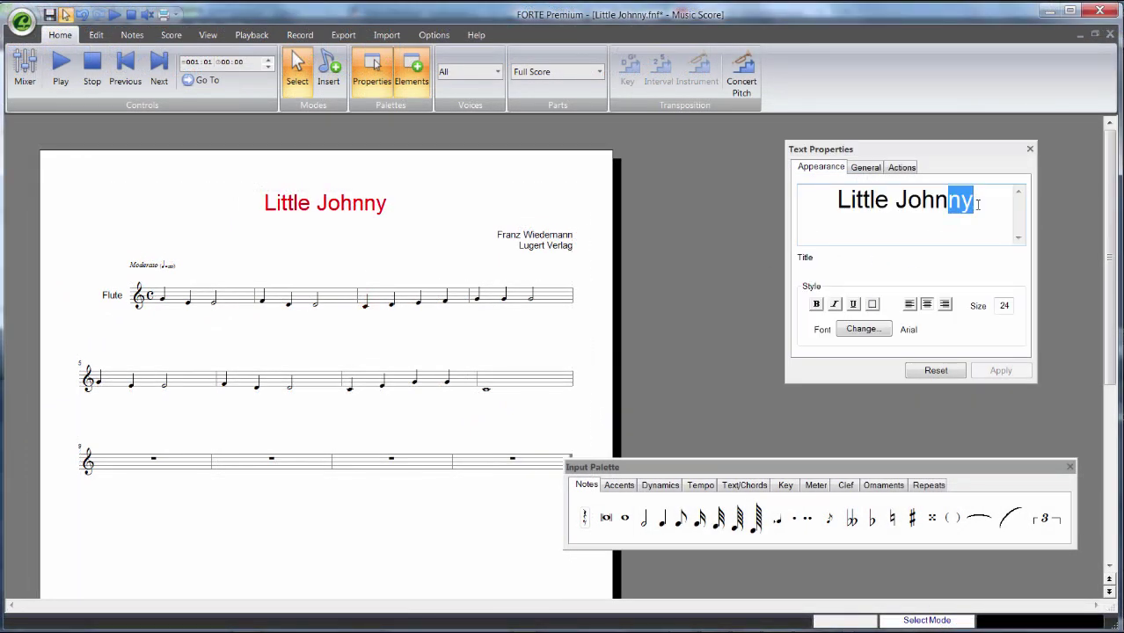
pyautogui.press('BackSpace')
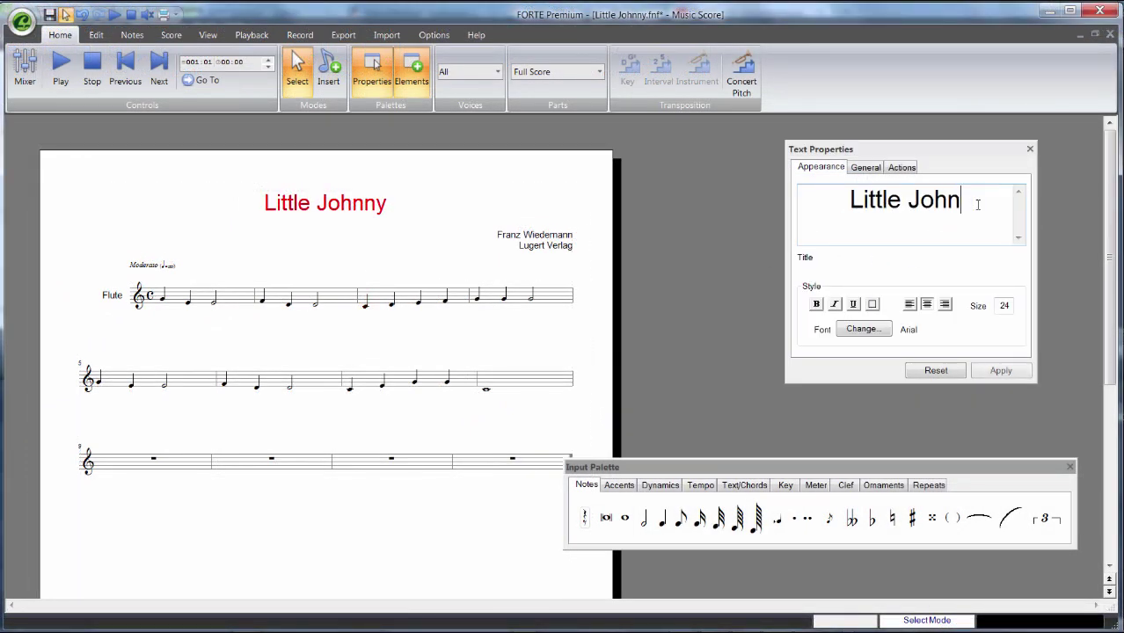
pyautogui.click(1002, 373)
pyautogui.click(497, 563)
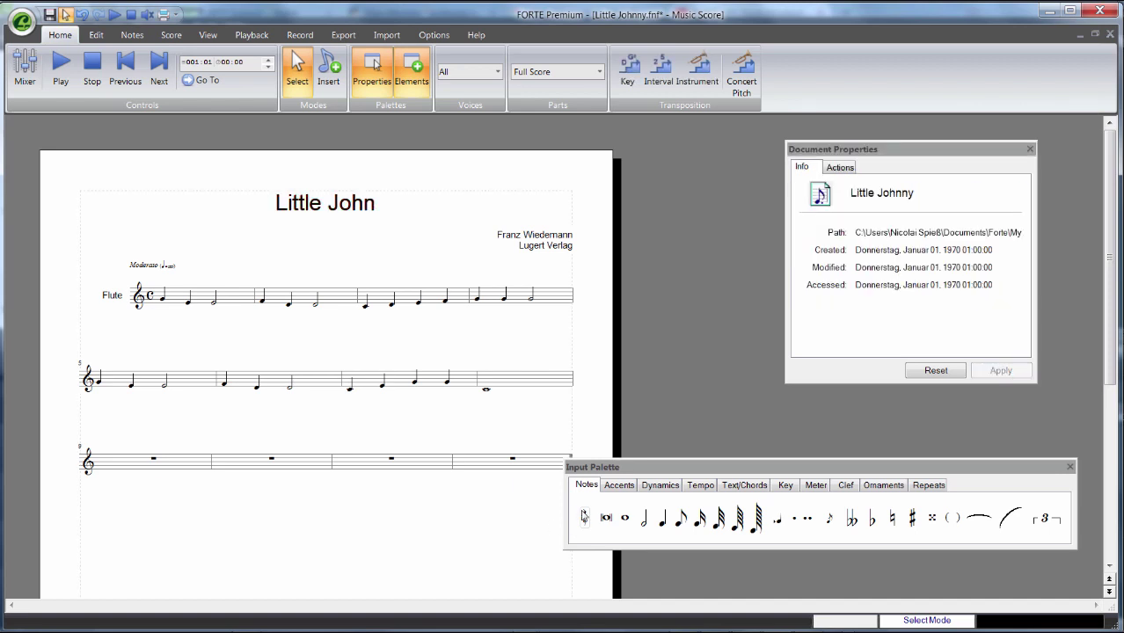
pyautogui.click(624, 517)
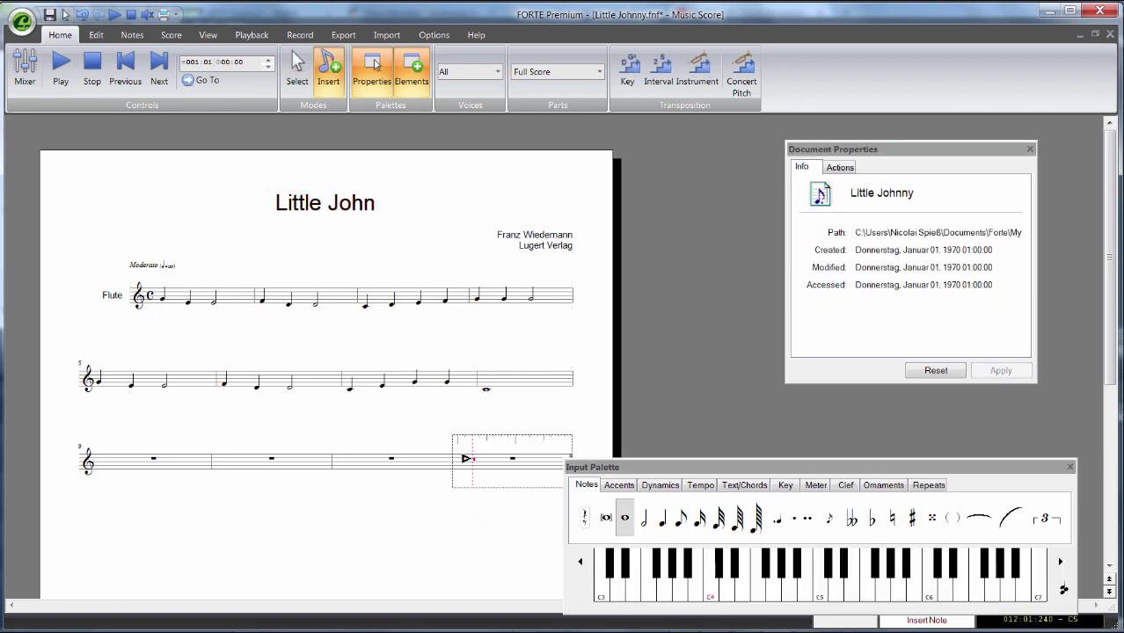
pyautogui.click(621, 488)
pyautogui.click(633, 517)
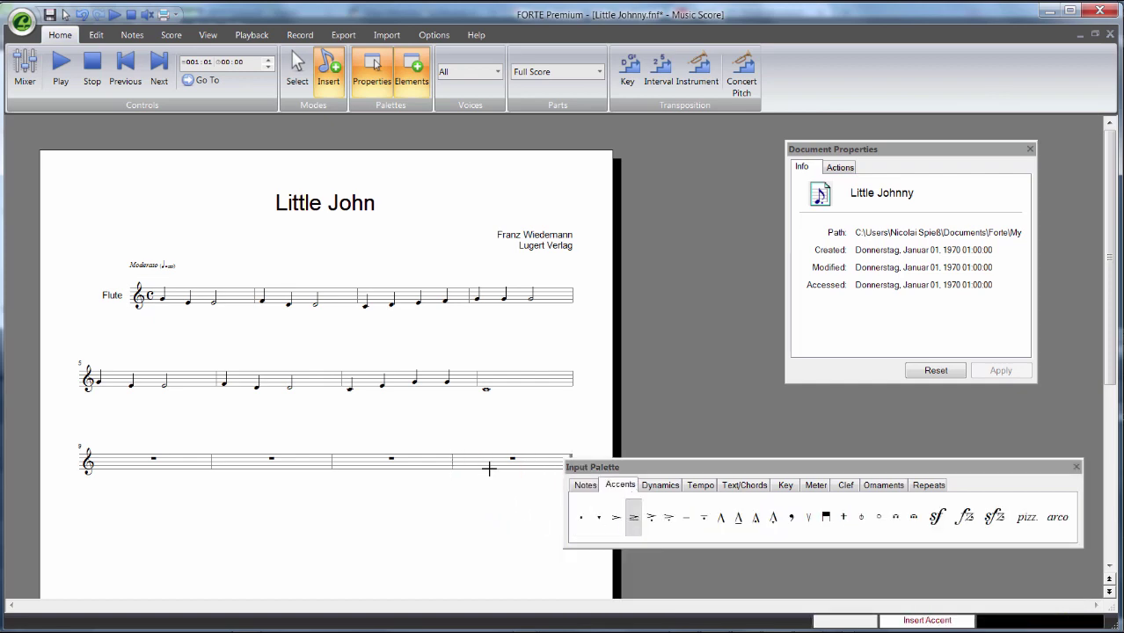
# Add a slur across the four quarter notes of measure 3
pyautogui.click(585, 487)
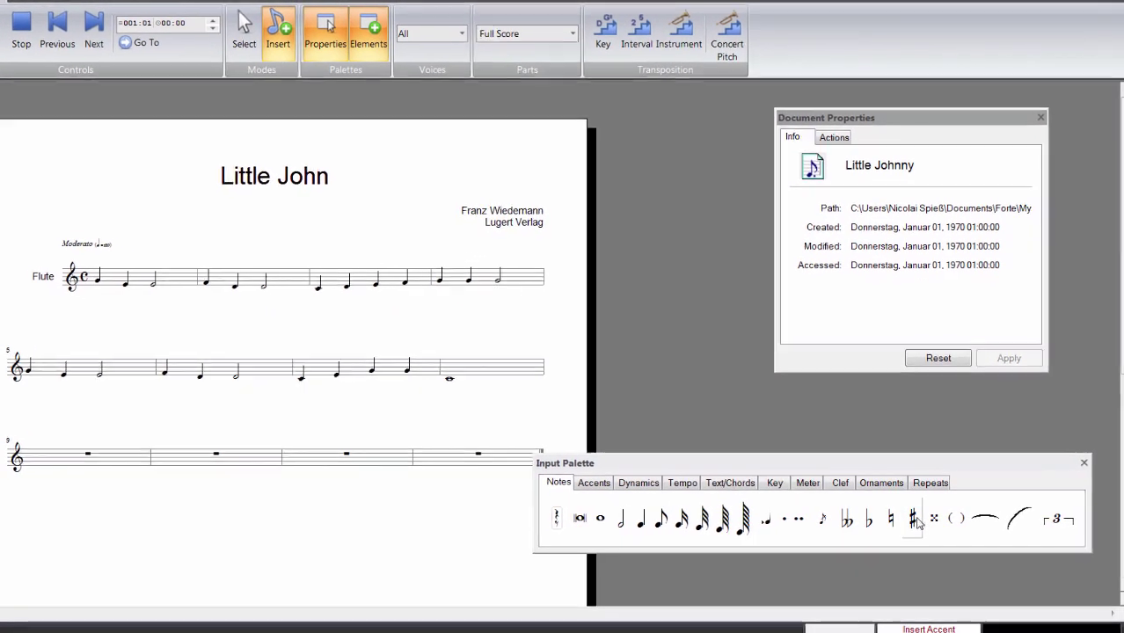
pyautogui.click(1019, 518)
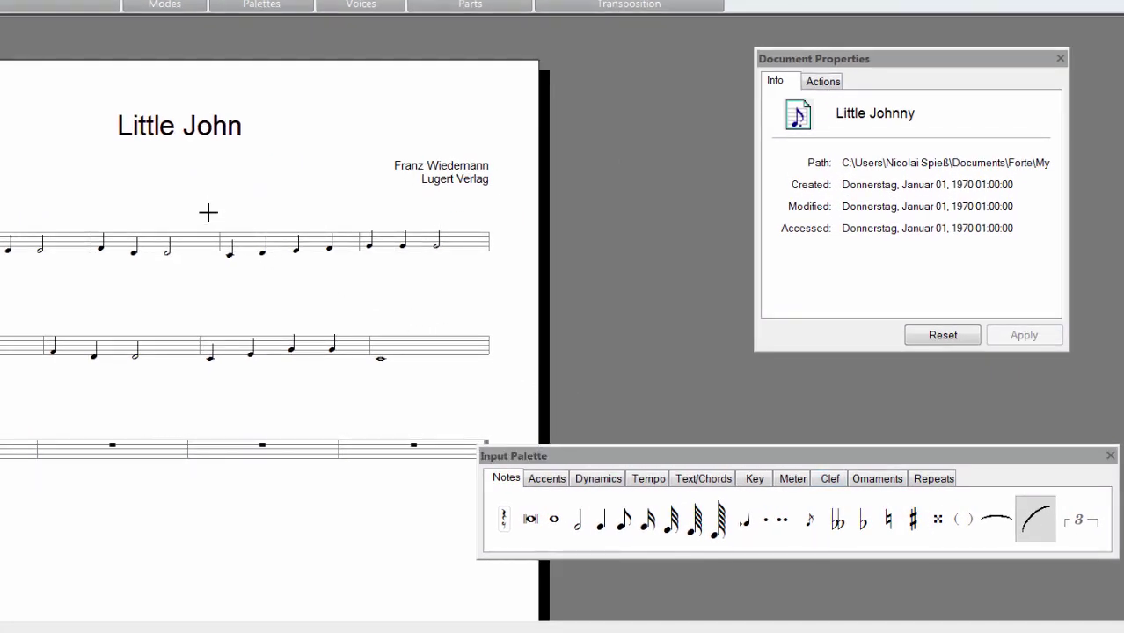
pyautogui.moveTo(207, 212); pyautogui.dragTo(350, 273)
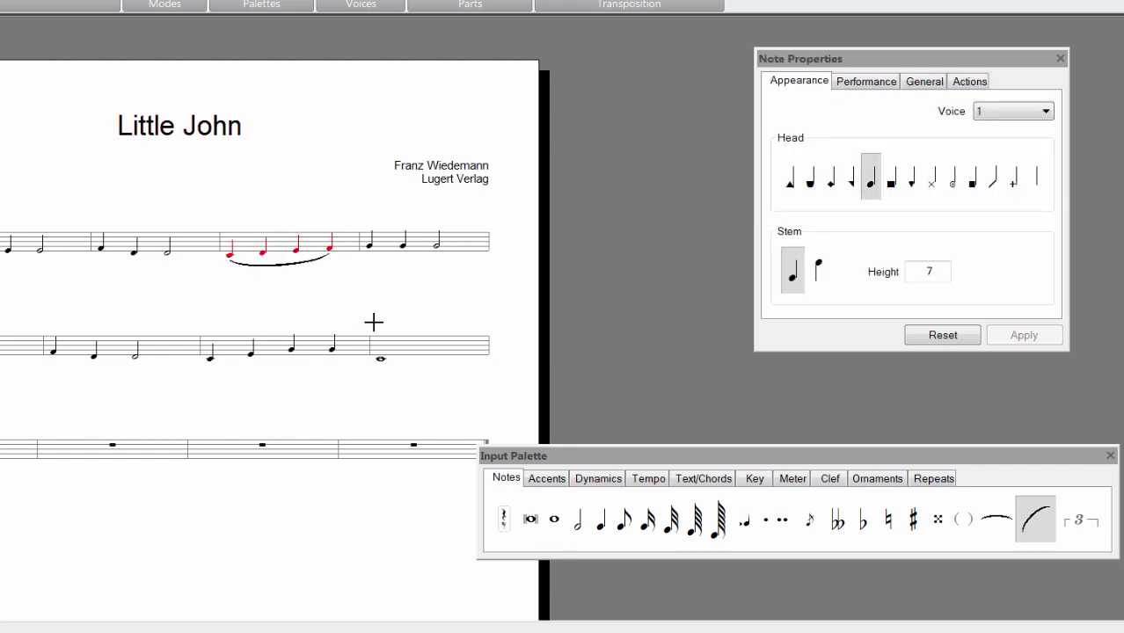
# Put an accent on the half note in measure 4 and staccato dots on that measure's two quarter notes
pyautogui.click(537, 478)
pyautogui.click(543, 521)
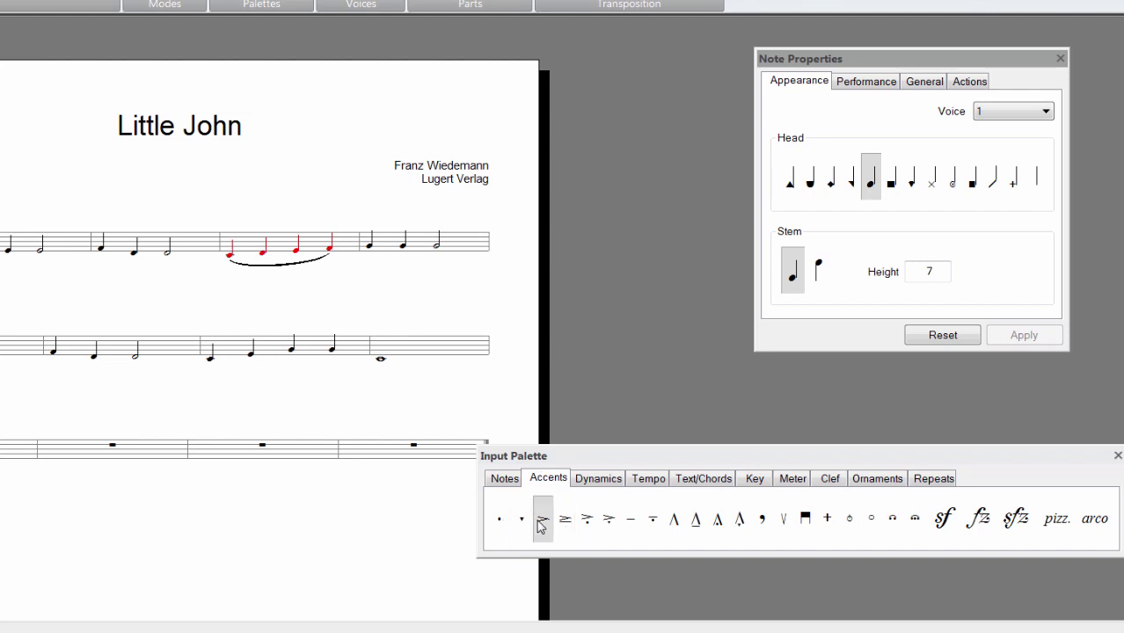
pyautogui.click(437, 247)
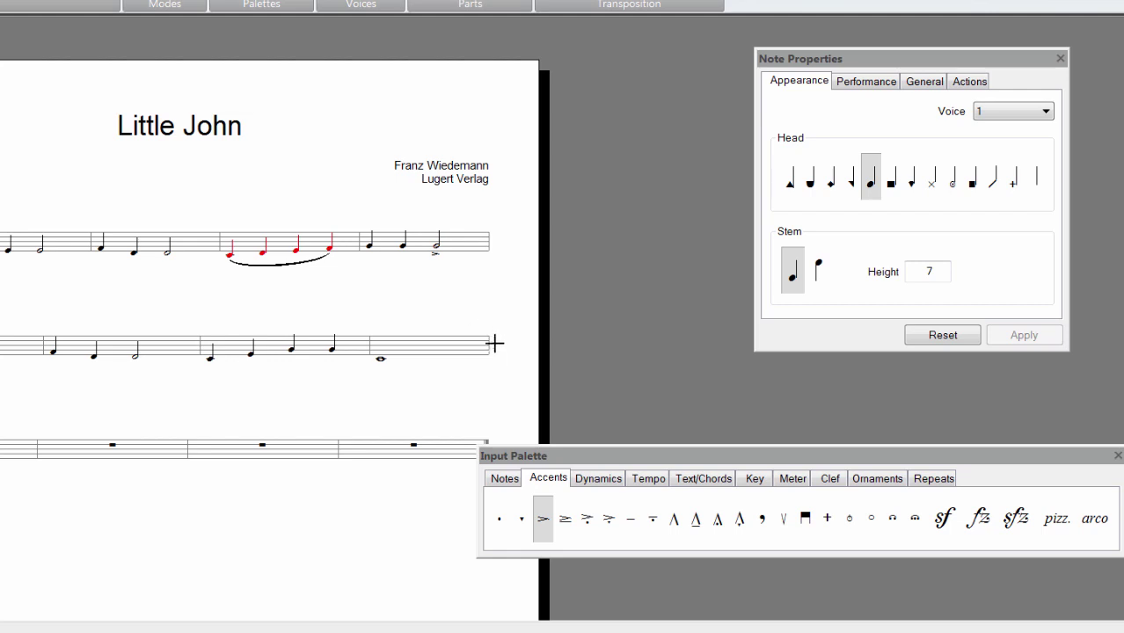
pyautogui.click(498, 518)
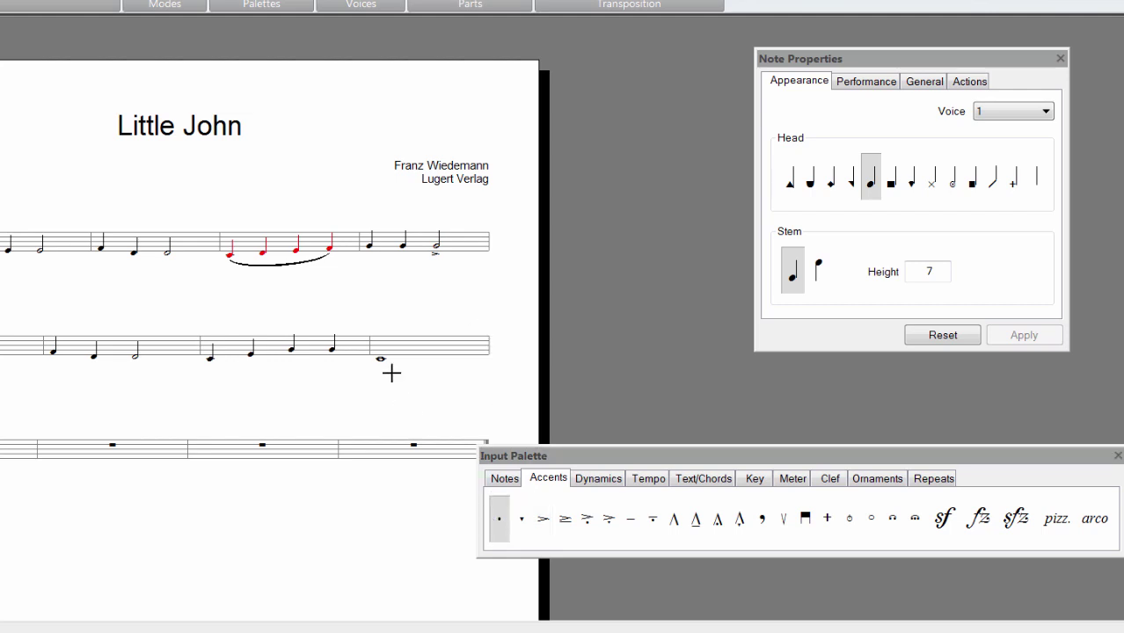
pyautogui.moveTo(358, 207); pyautogui.dragTo(419, 264)
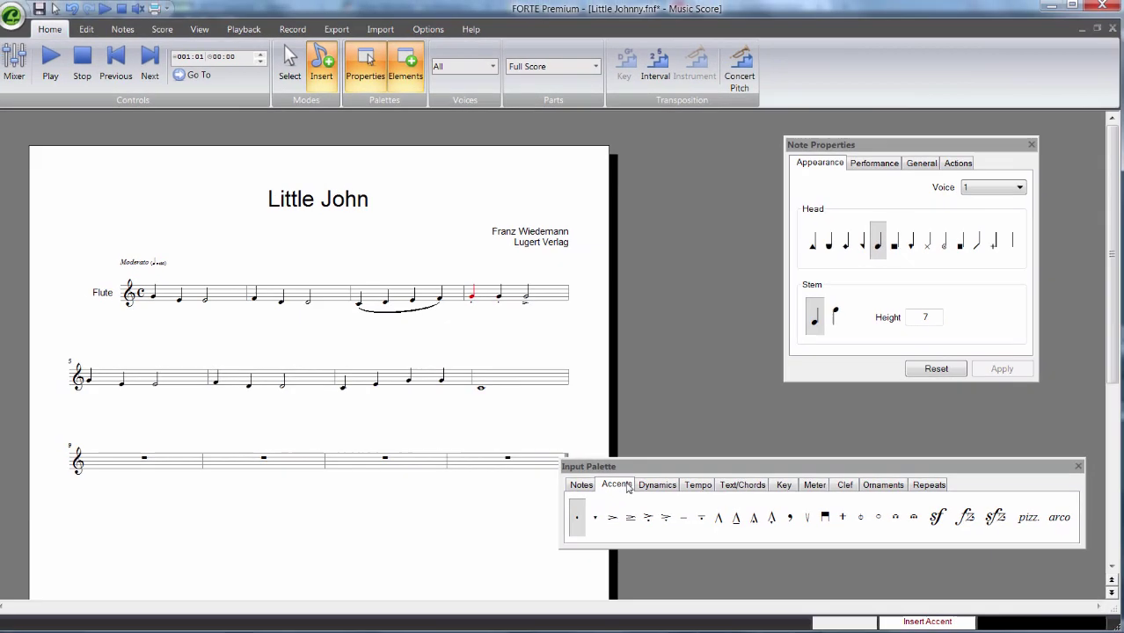
# Enter the verse lyrics "Lit tle John he has gone." one syllable per note under measures 1 and 2
pyautogui.click(743, 488)
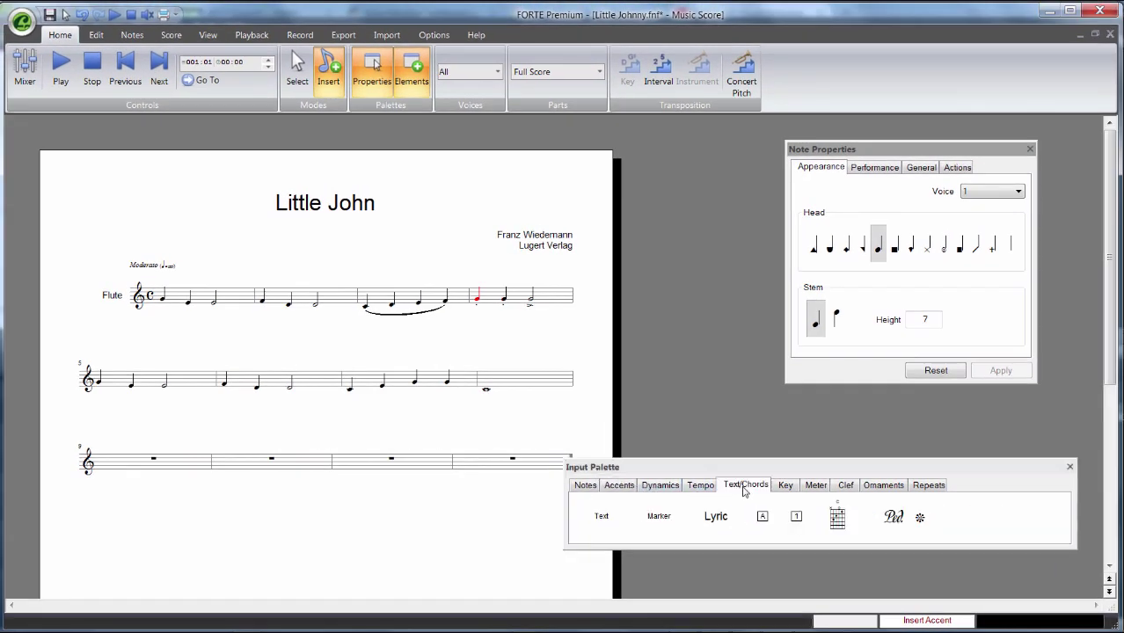
pyautogui.click(726, 524)
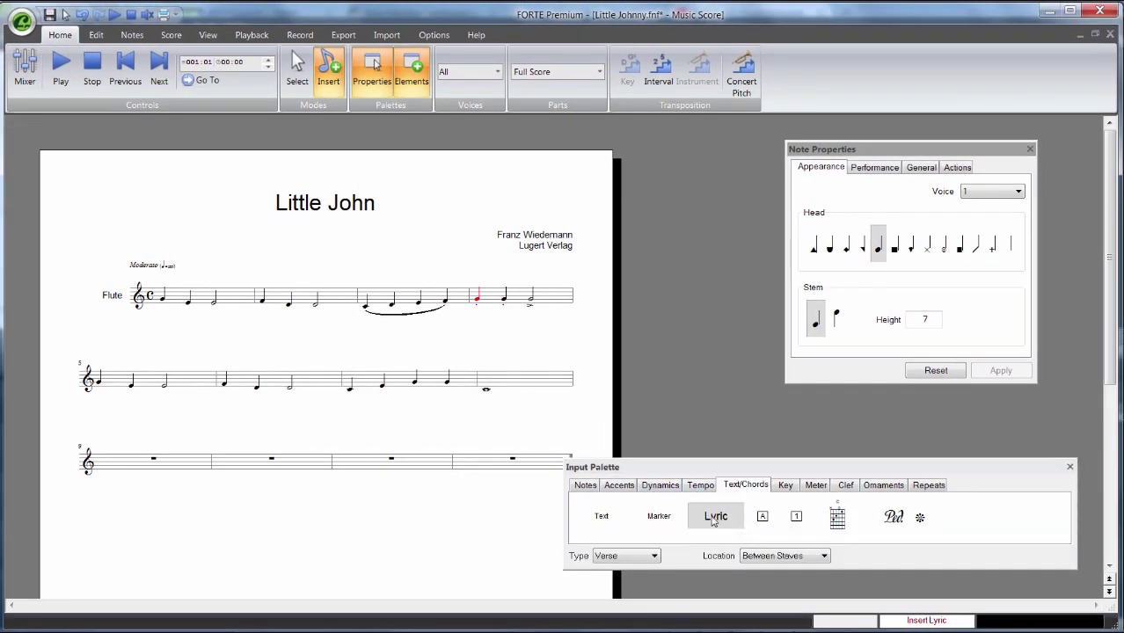
pyautogui.click(161, 304)
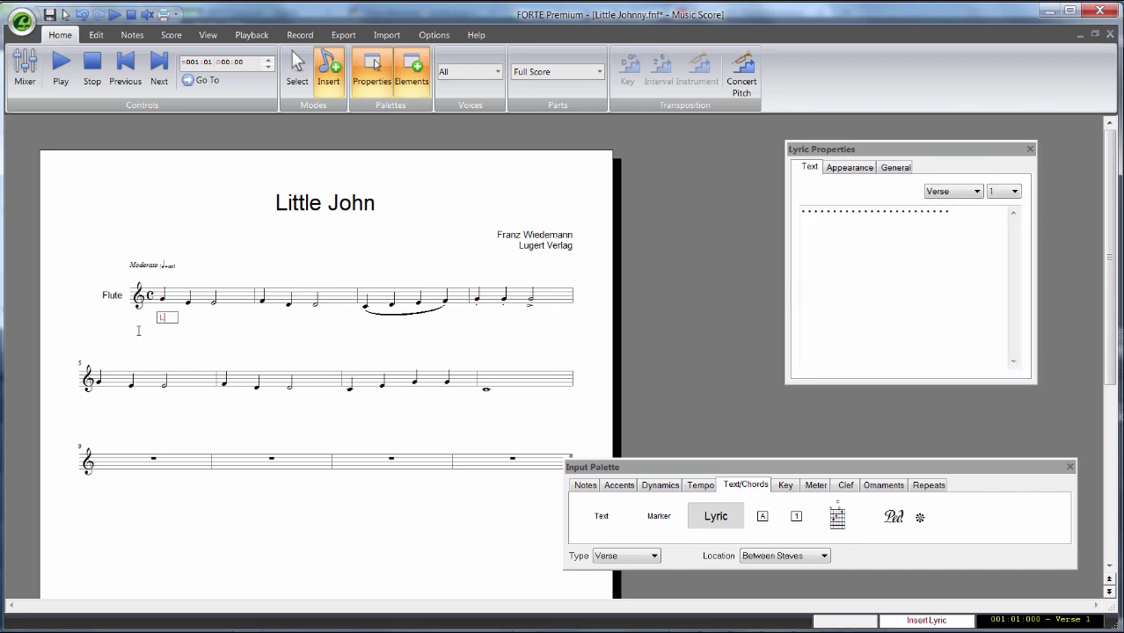
pyautogui.write('Lit')
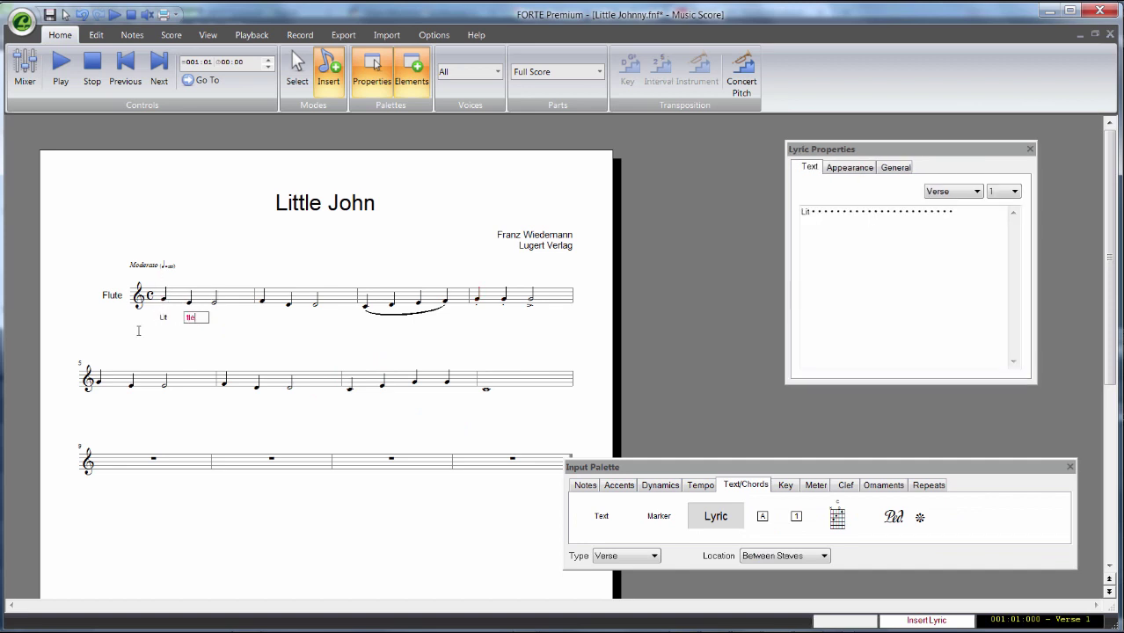
pyautogui.write('-tle John he has go')
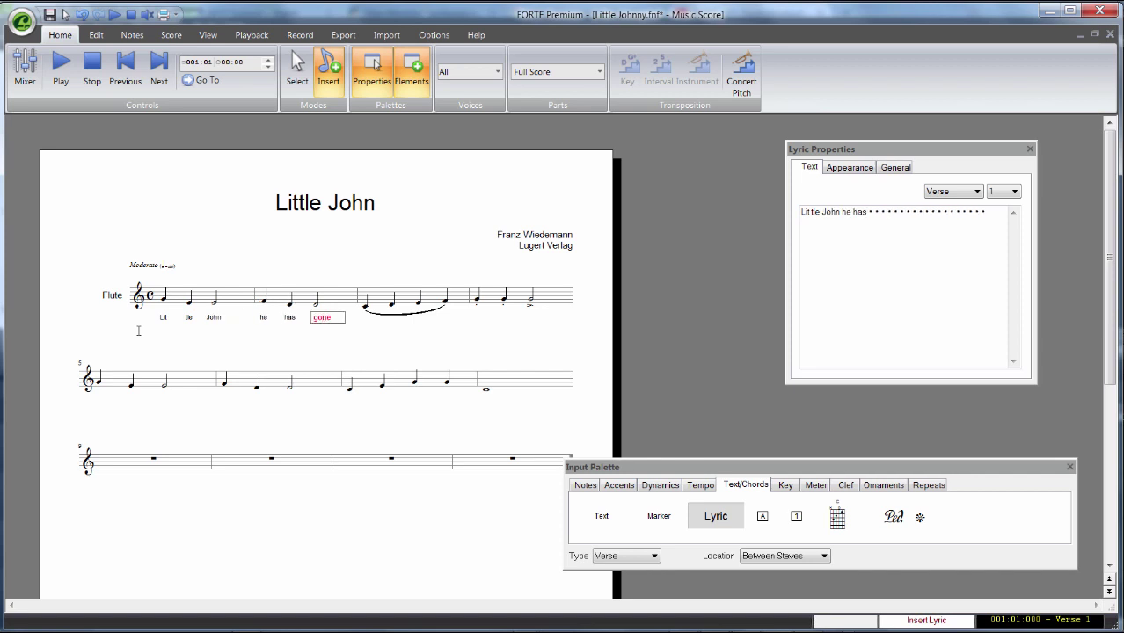
# Replace the space between "Lit" and "tle" with a hyphen in the text of verse 1
pyautogui.click(886, 219)
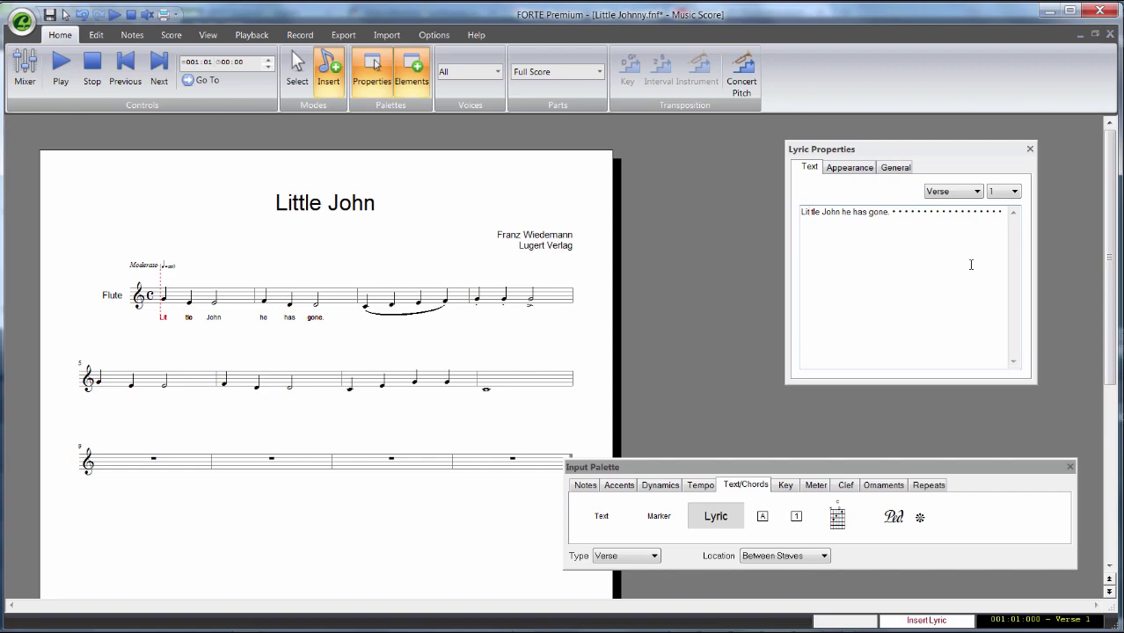
pyautogui.press('Delete')
pyautogui.write('-')
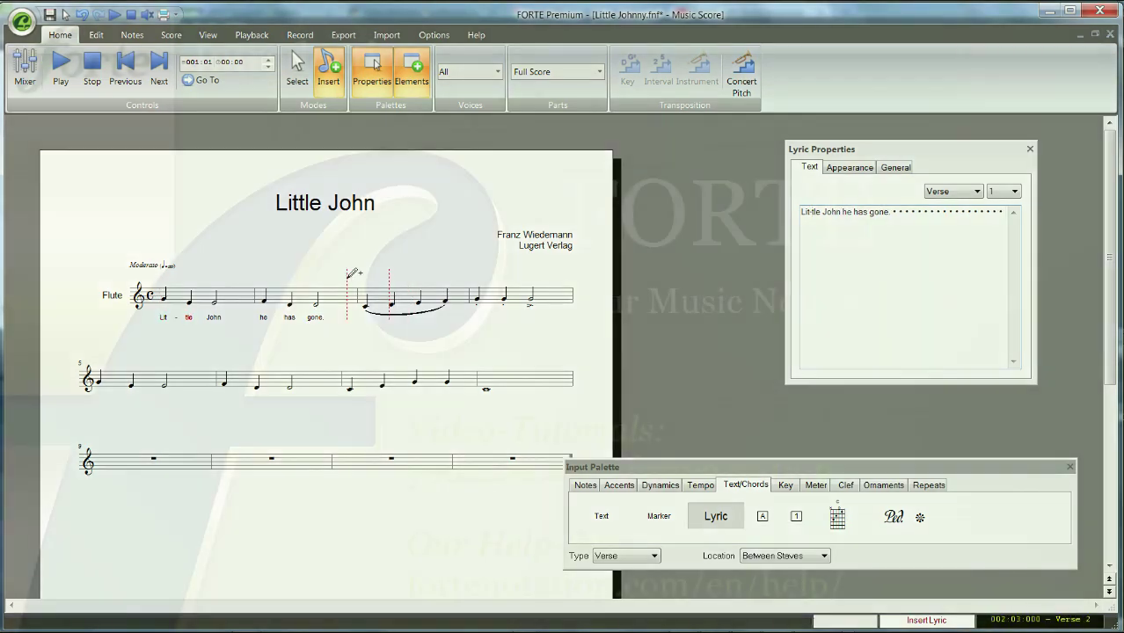